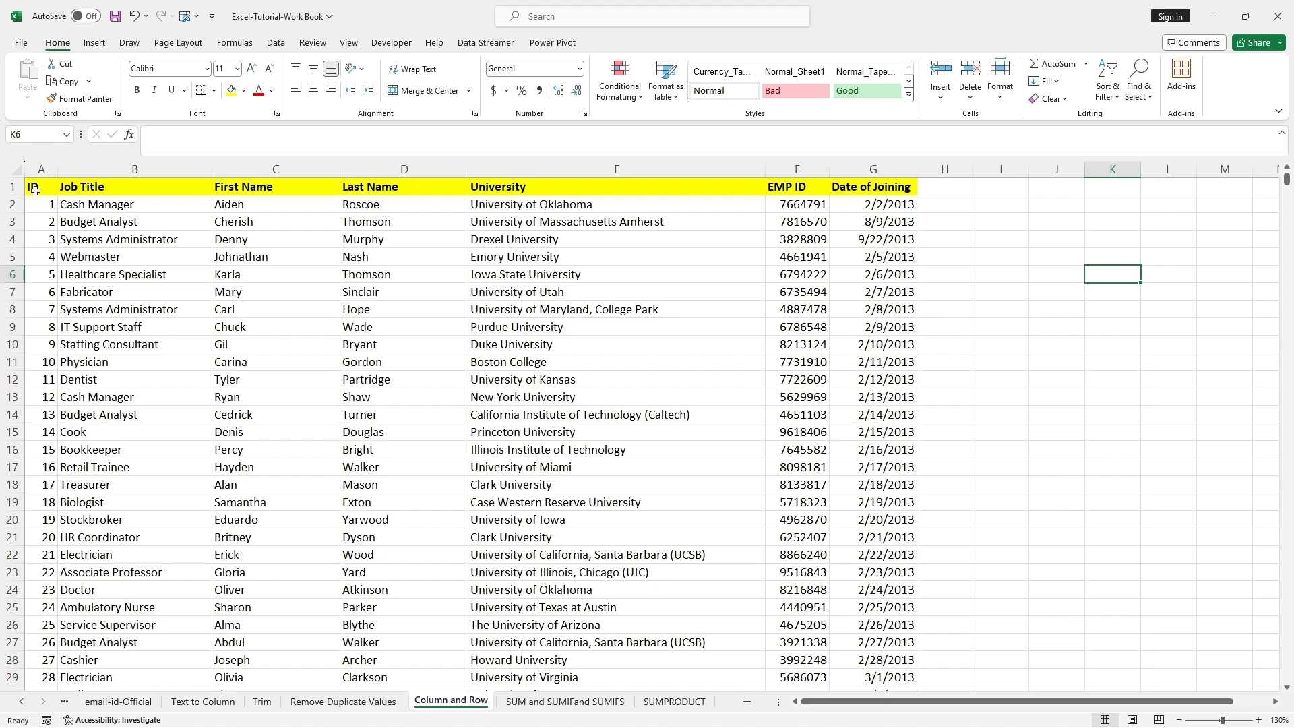
Select the entire data table from the ID header in A1 through the last record in column G to review its extent.
left_click_drag(35, 189, 888, 664)
scroll(472, 431, "up", 15)
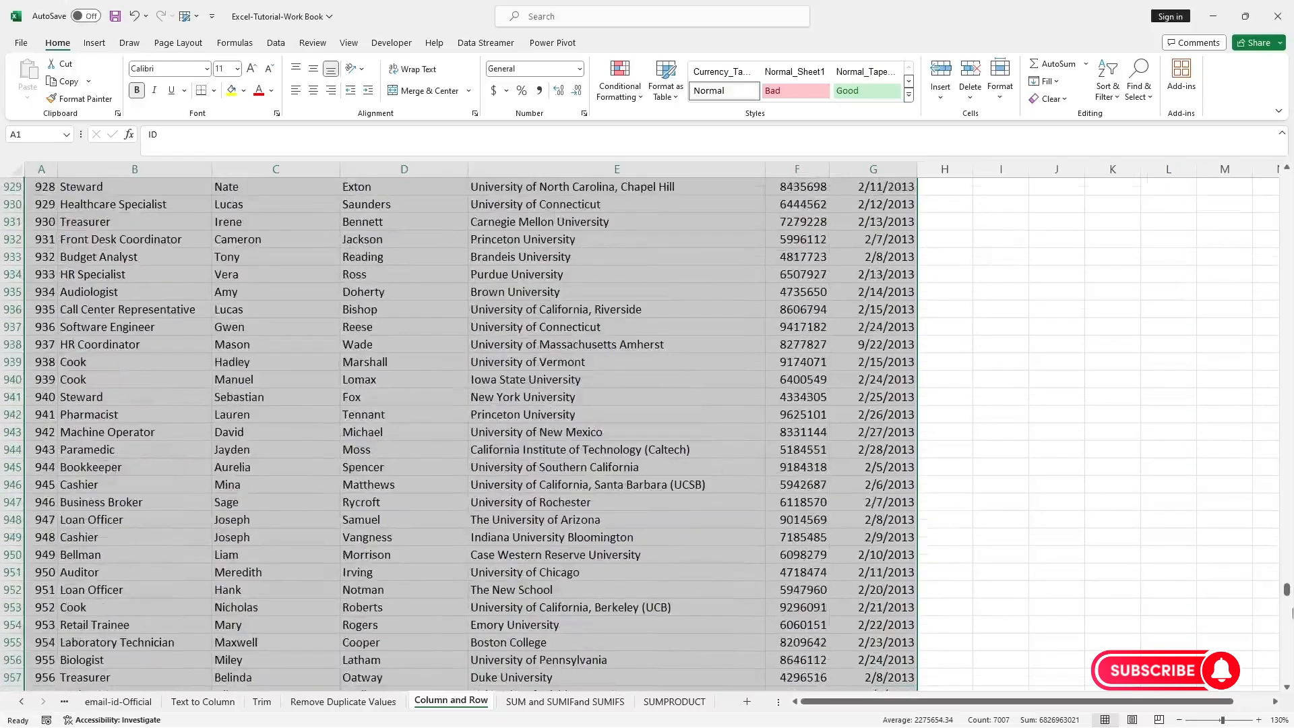
left_click_drag(1287, 590, 1287, 175)
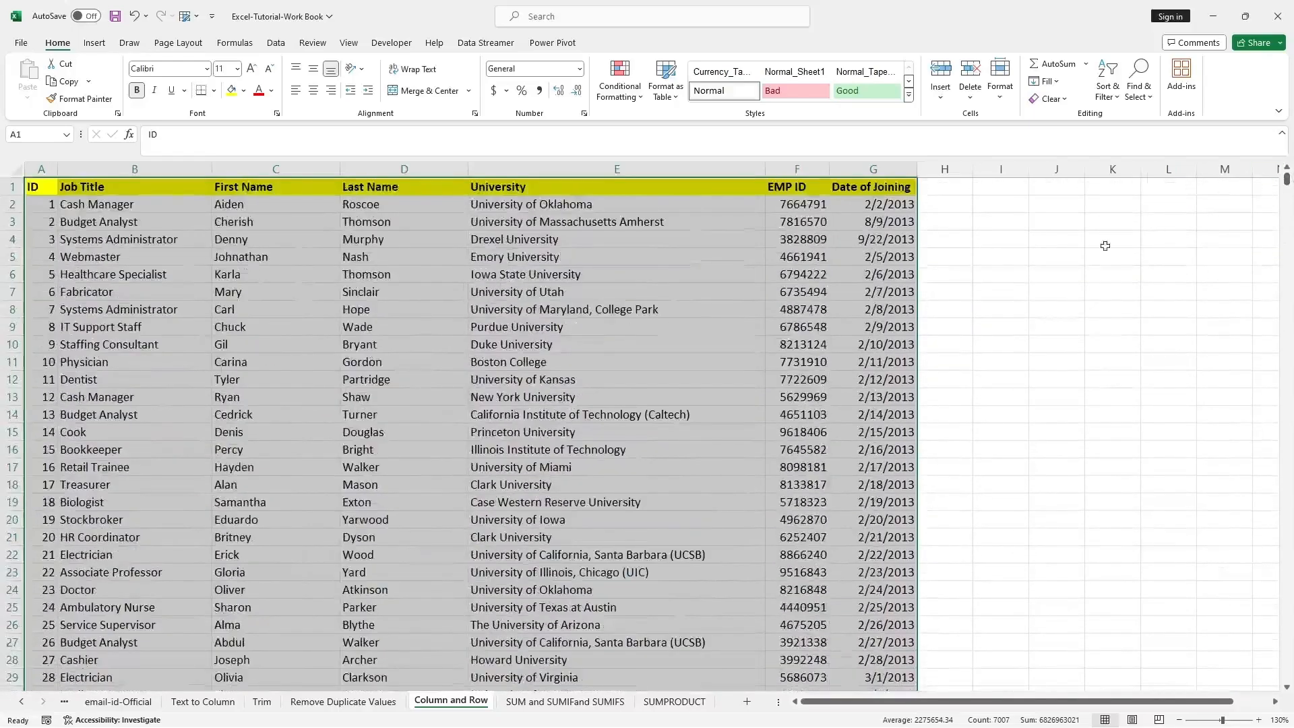
left_click(1056, 257)
Copy the Job Title header from B1 into cell I1.
left_click(101, 188)
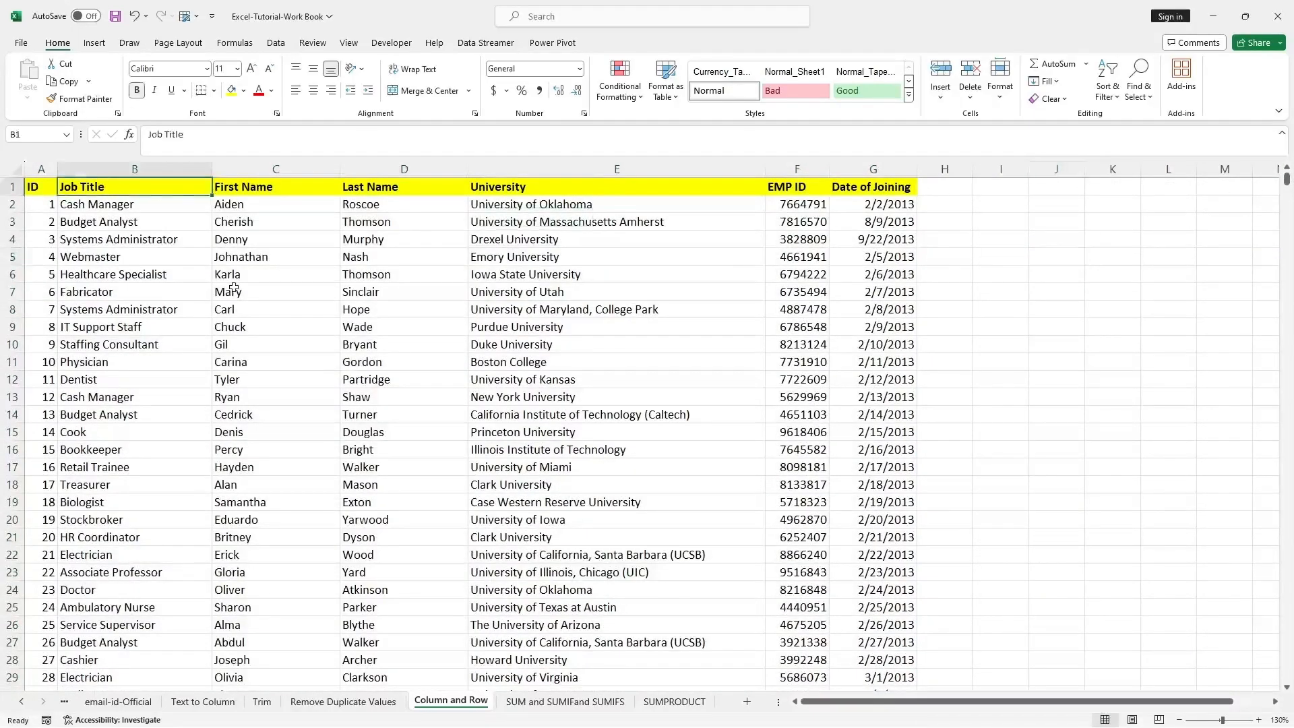
key("ctrl+c")
left_click(1000, 187)
key("ctrl+v")
left_click(1000, 256)
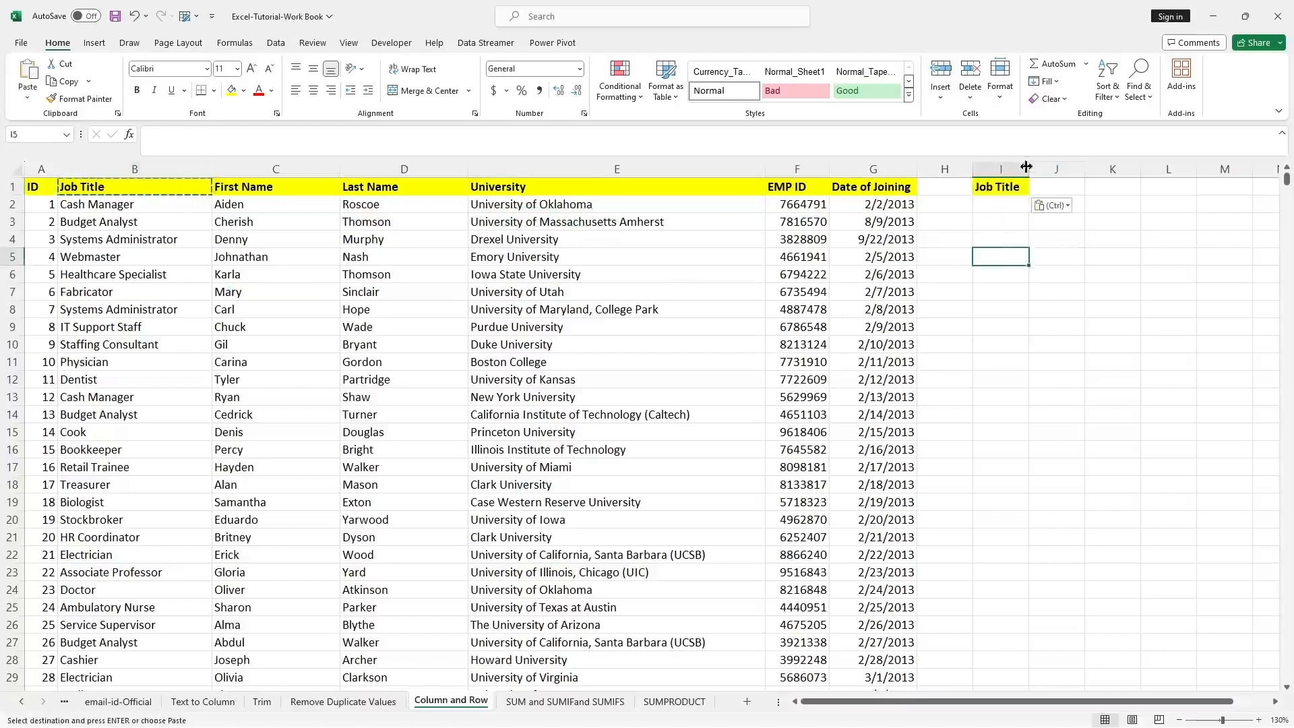
Copy the Cash Manager entry from B2 into I2 and auto-fit the width of column I.
left_click(101, 204)
key("Escape")
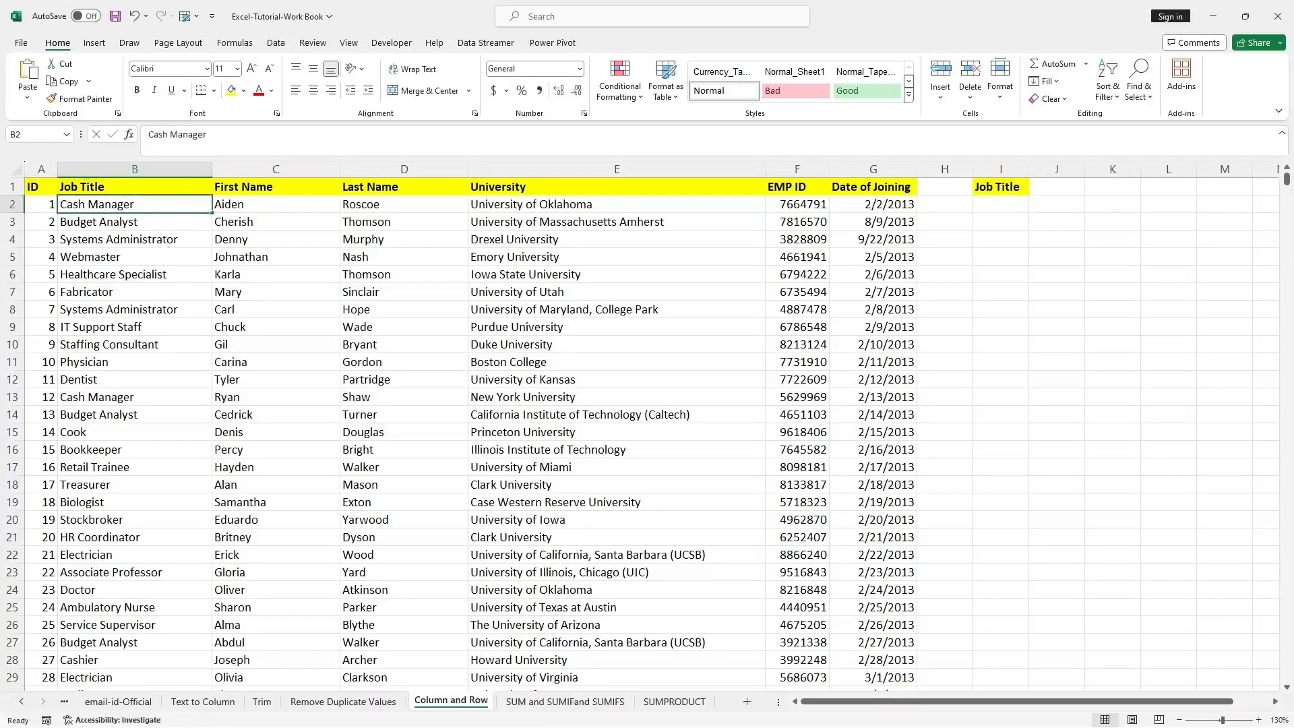
left_click(797, 327)
left_click(995, 204)
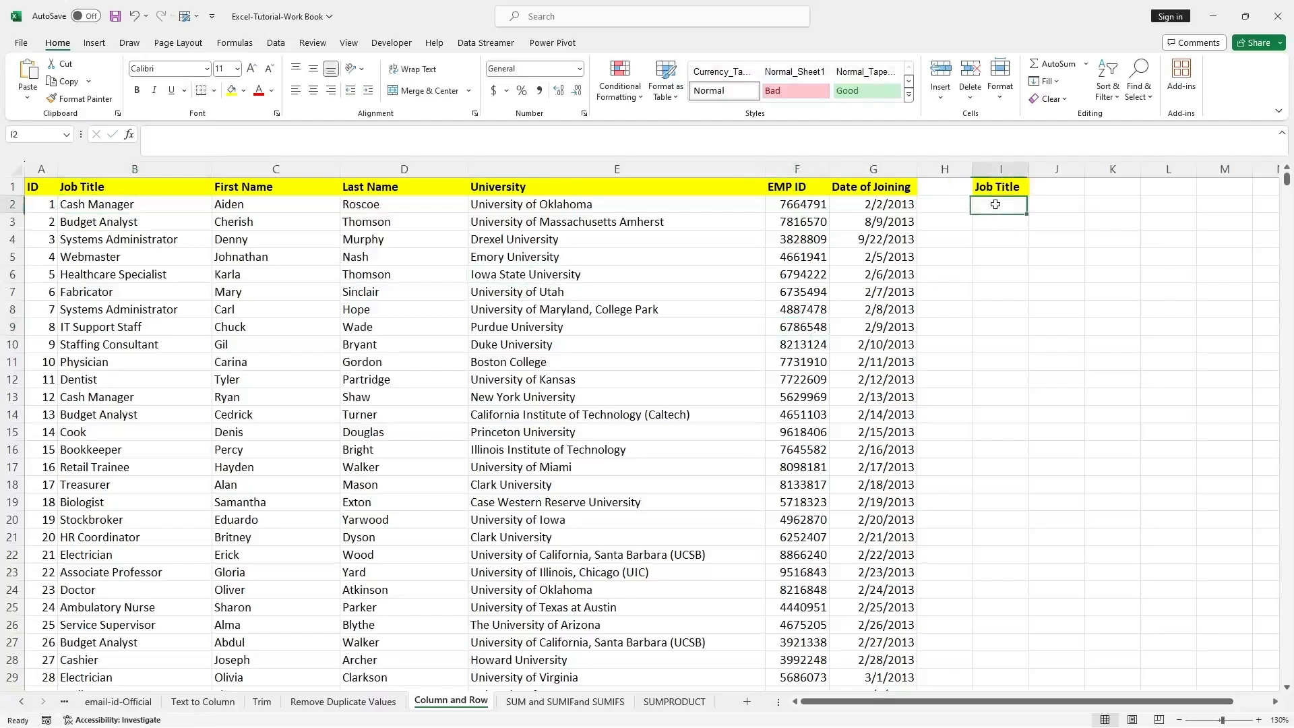
key("ctrl+v")
left_click(981, 279)
double_click(1029, 169)
left_click(143, 204)
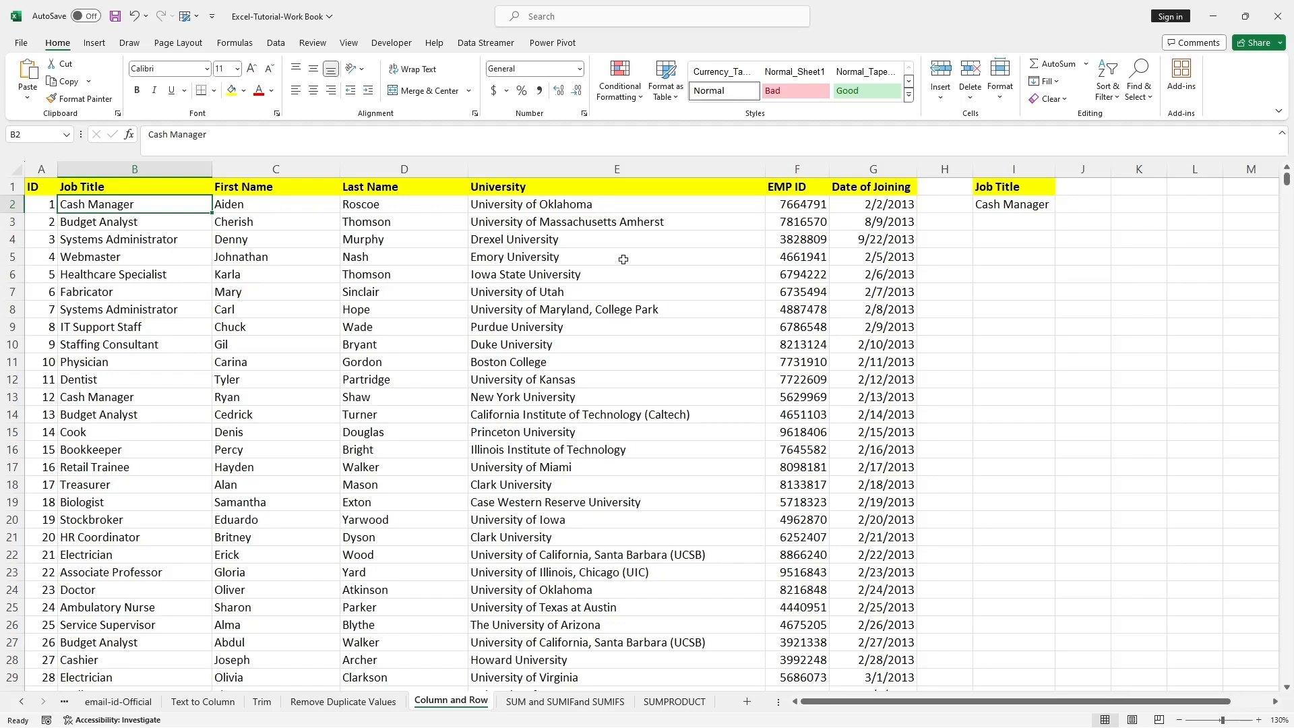
Start a COUNTIF formula in J2 with the Job Title data B1:B1001 as its range.
left_click(1073, 204)
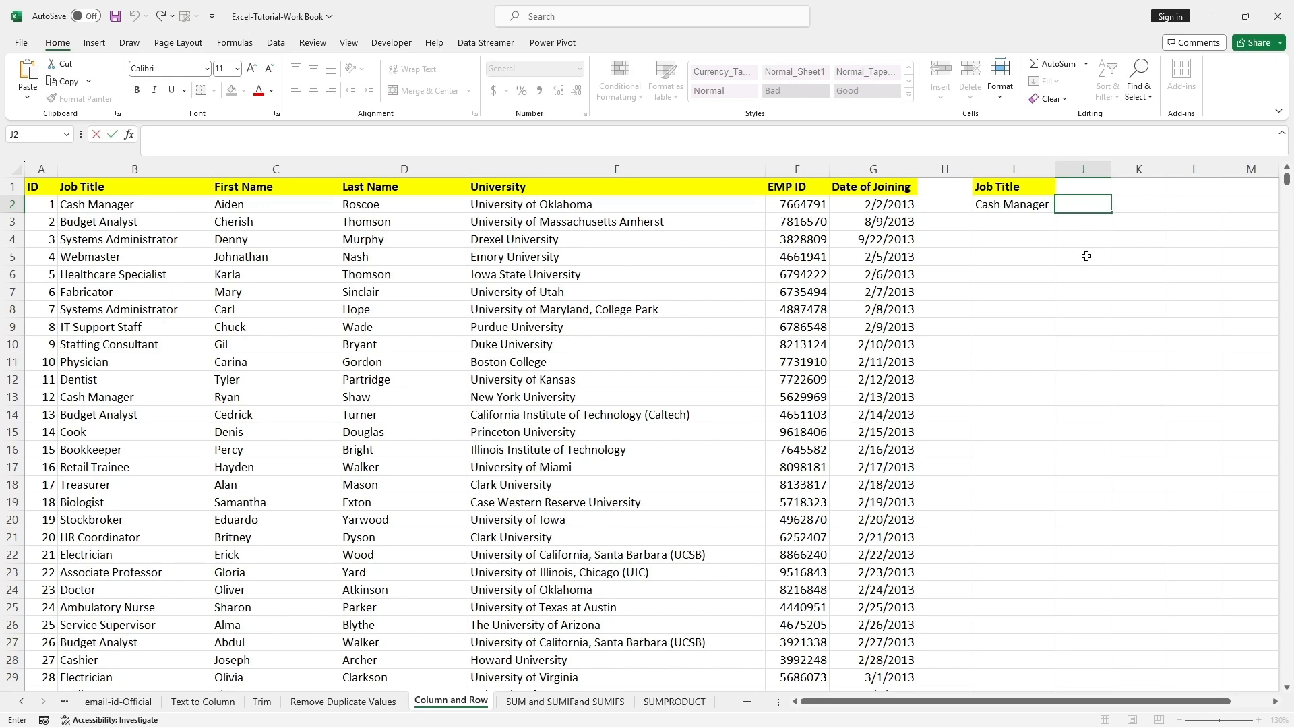
type("=")
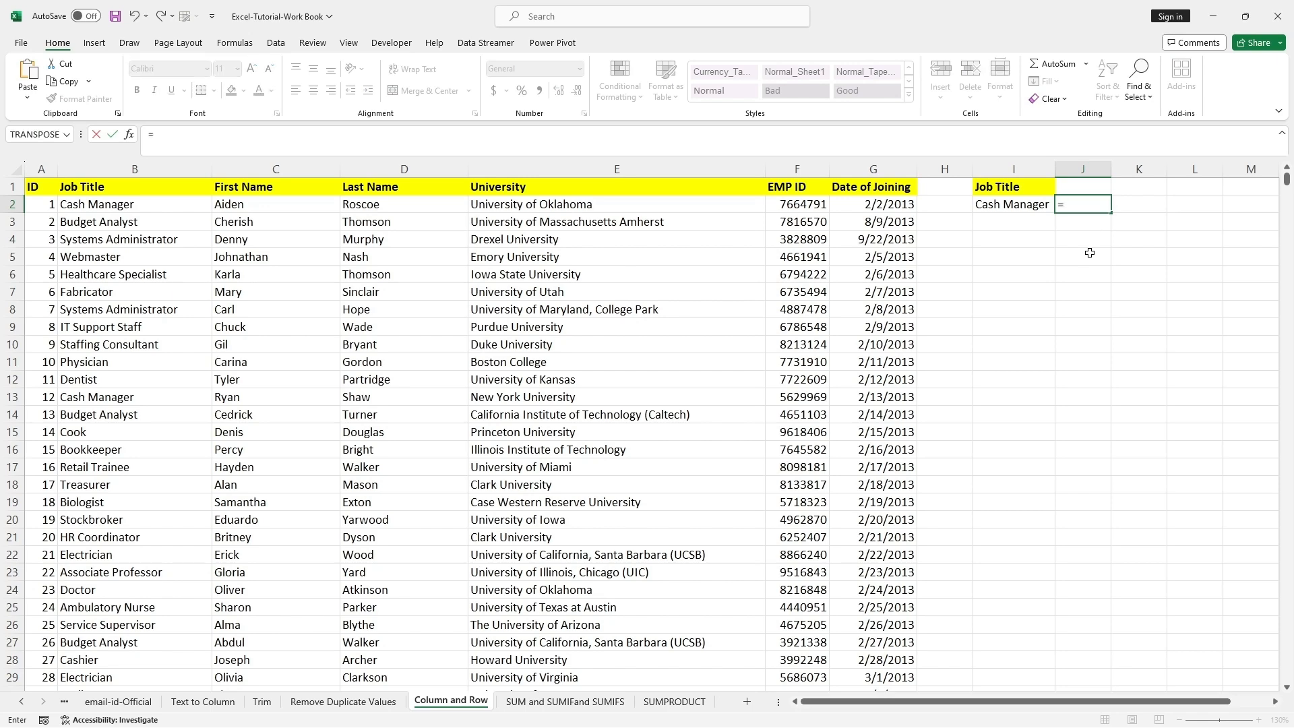
type("COUNT")
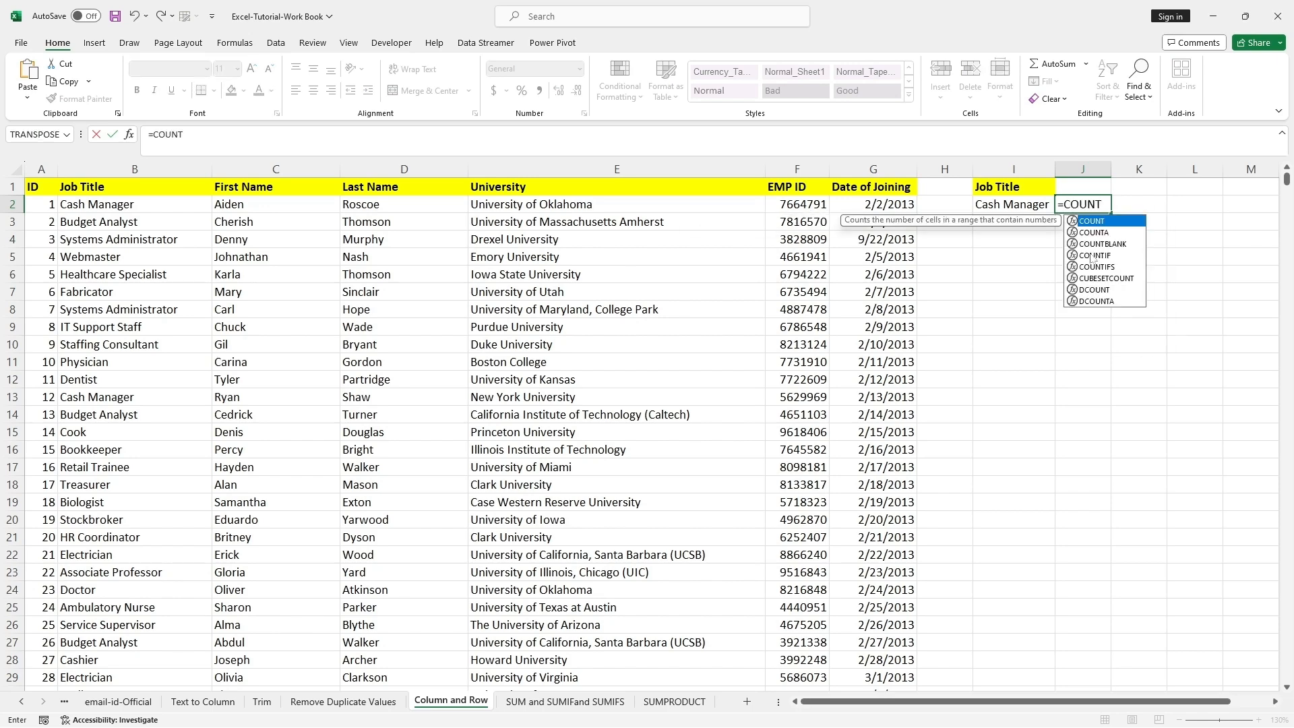
type("IF")
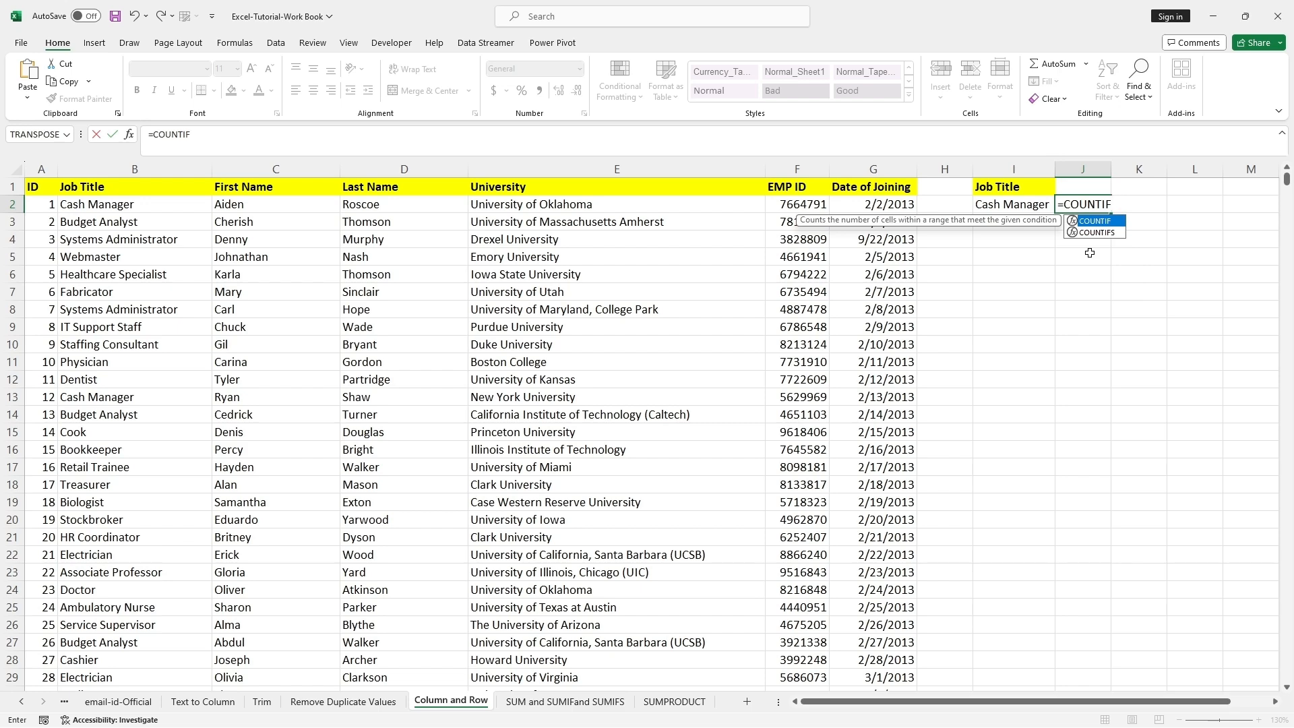
type("(")
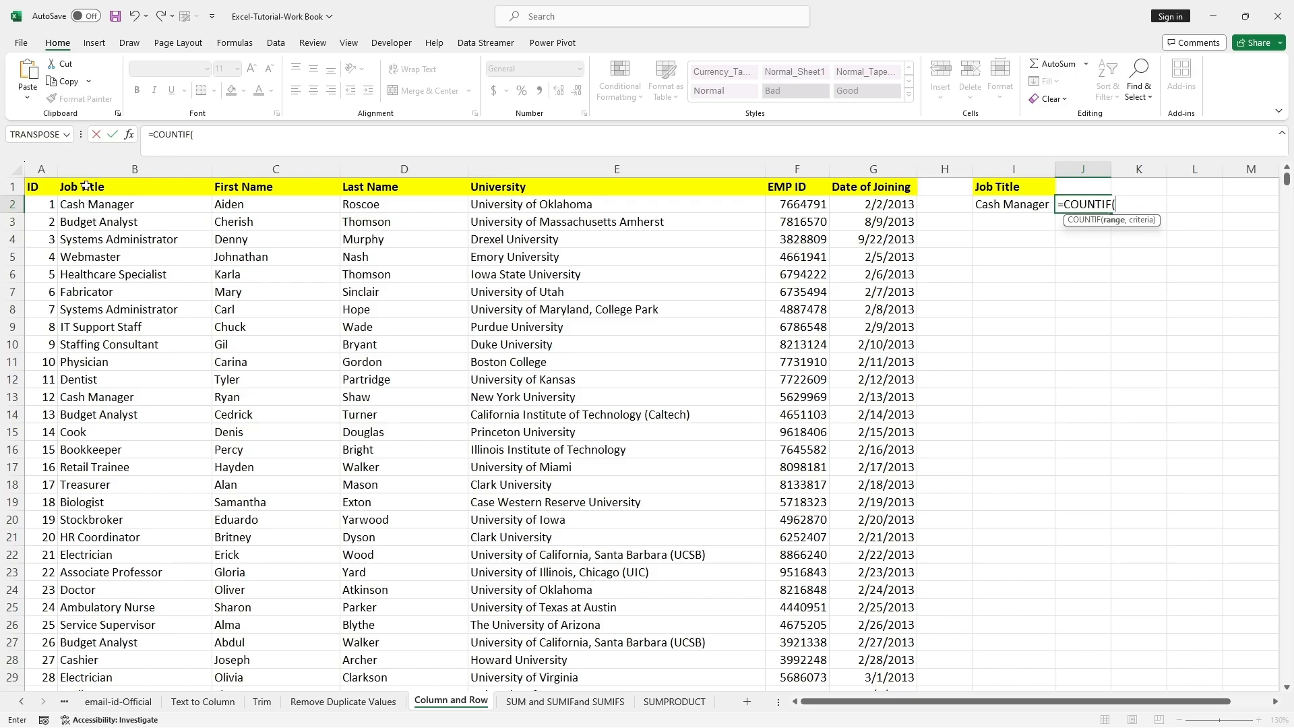
left_click_drag(83, 187, 143, 640)
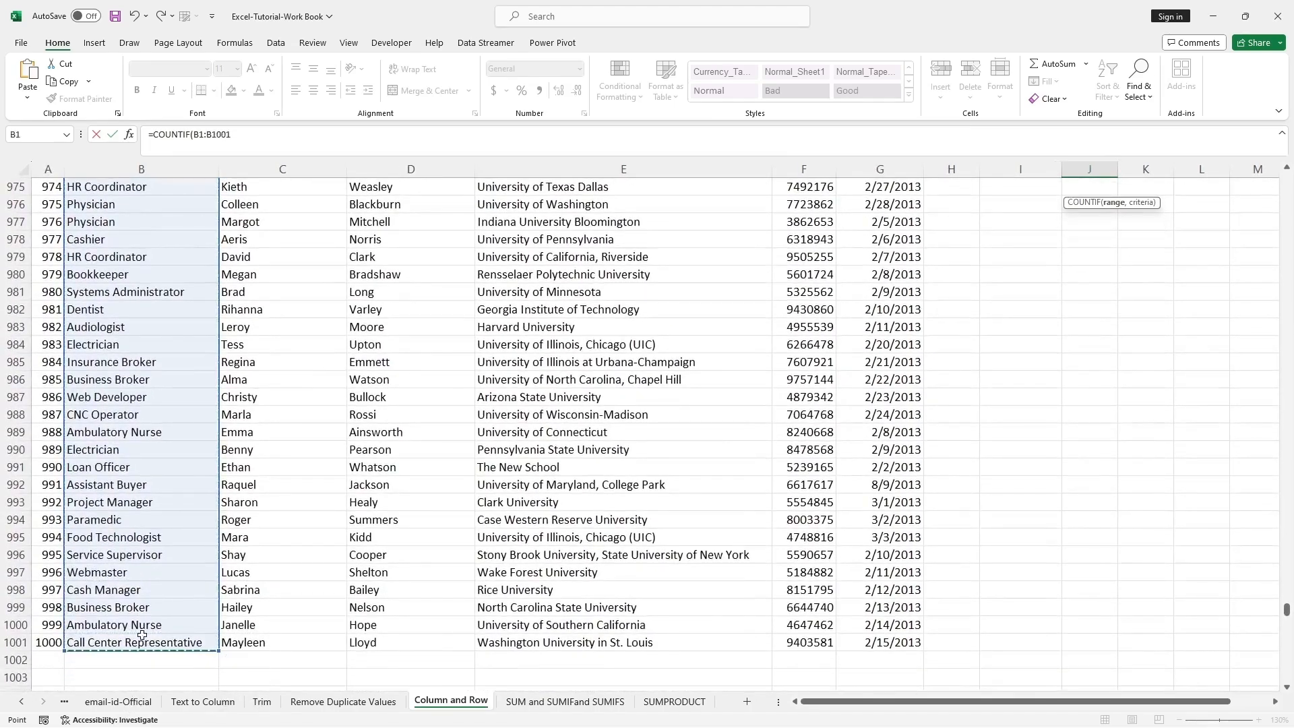
scroll(1285, 512, "up", 13)
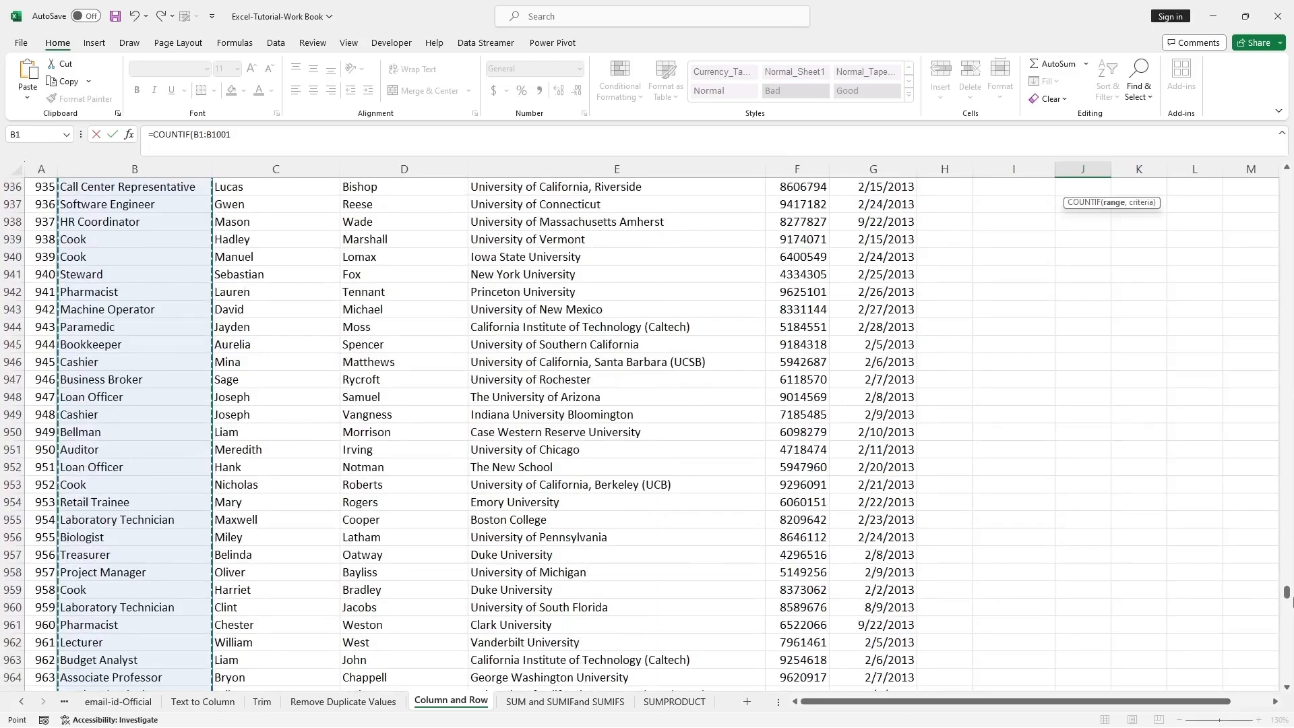
left_click_drag(1286, 593, 1271, 174)
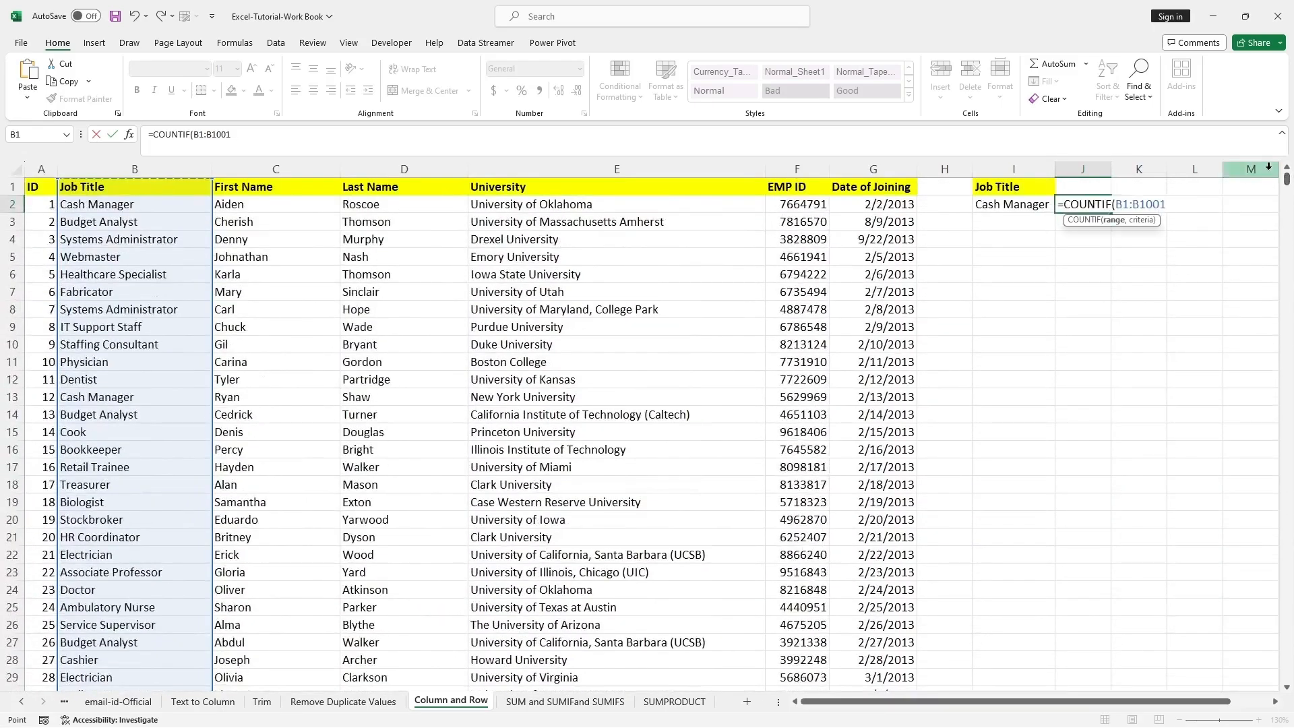
Enlarge the formula bar and complete the J2 formula as =COUNTIF(B1:B1001,"Cash Manager").
left_click(232, 135)
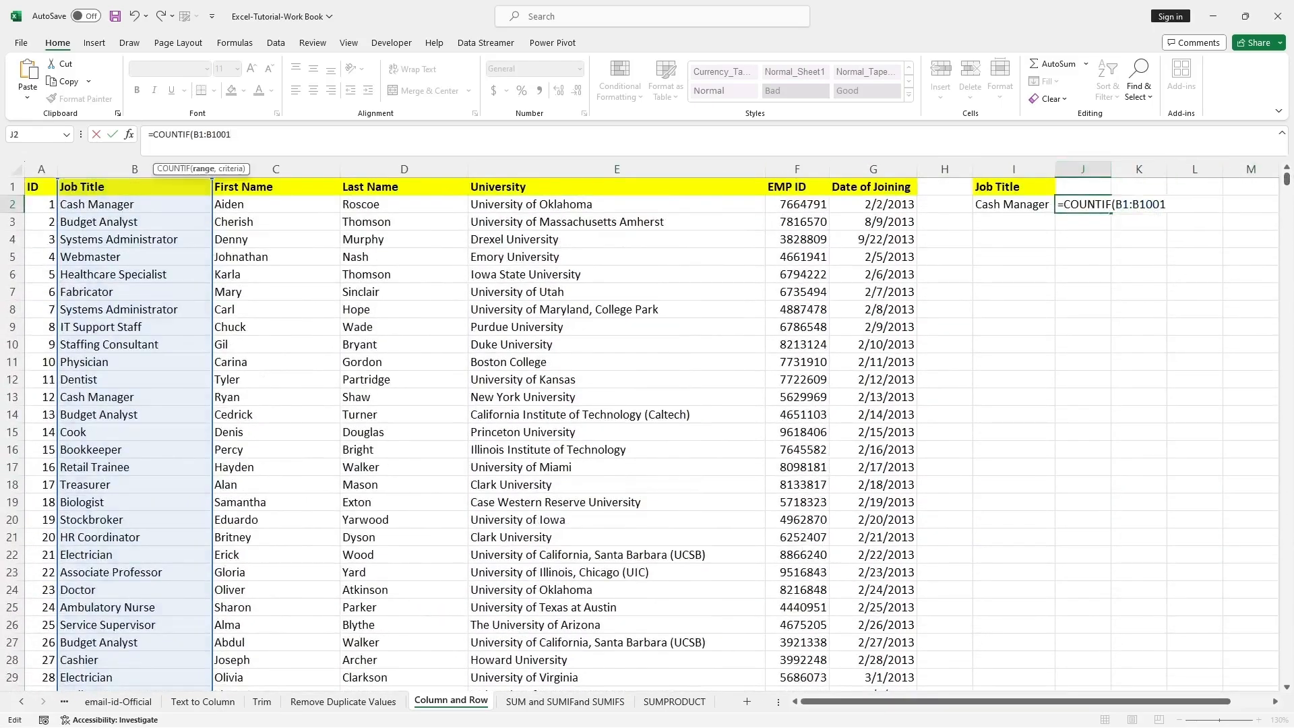
left_click_drag(311, 157, 311, 251)
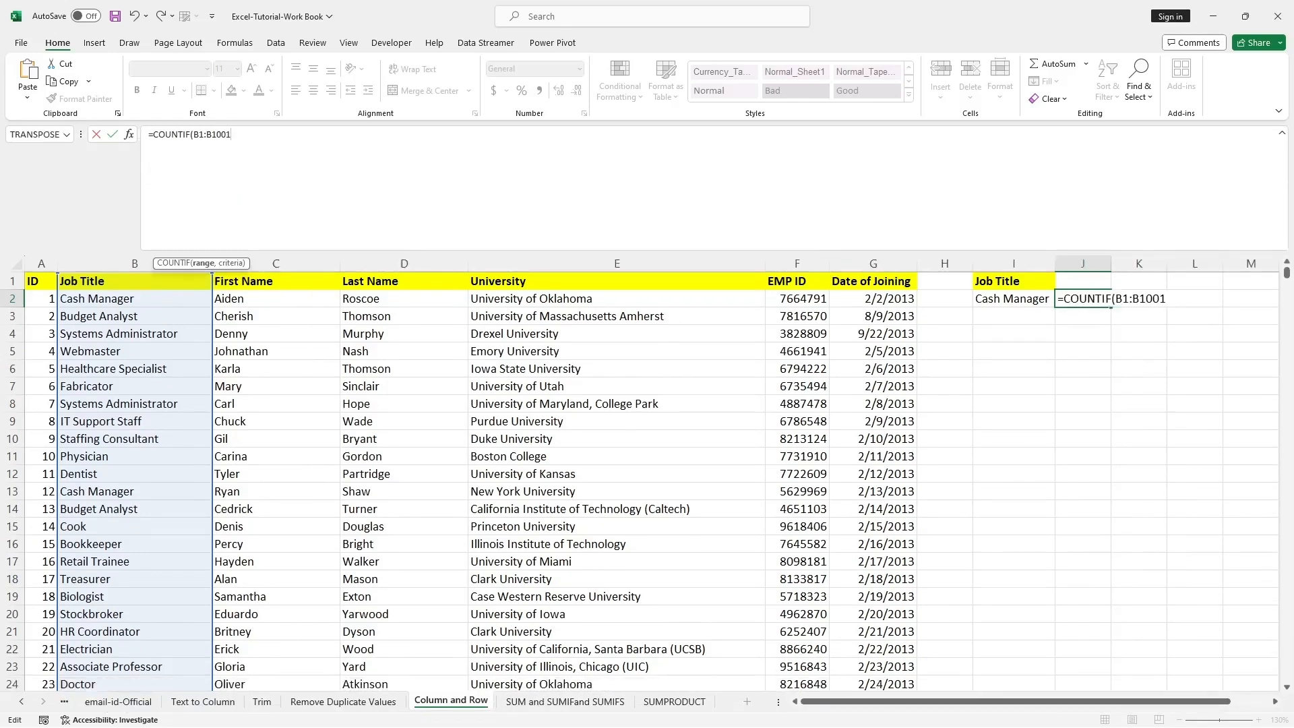
type(",")
type("Cash Manager")
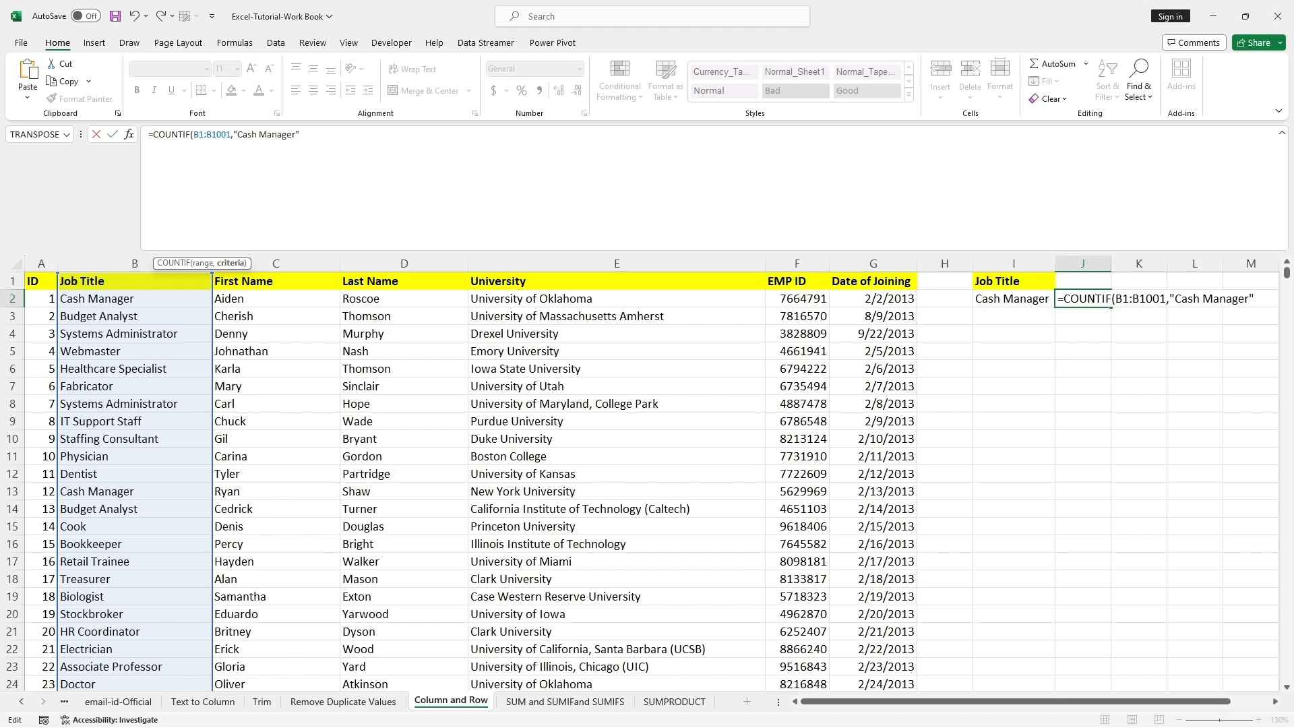
type(")")
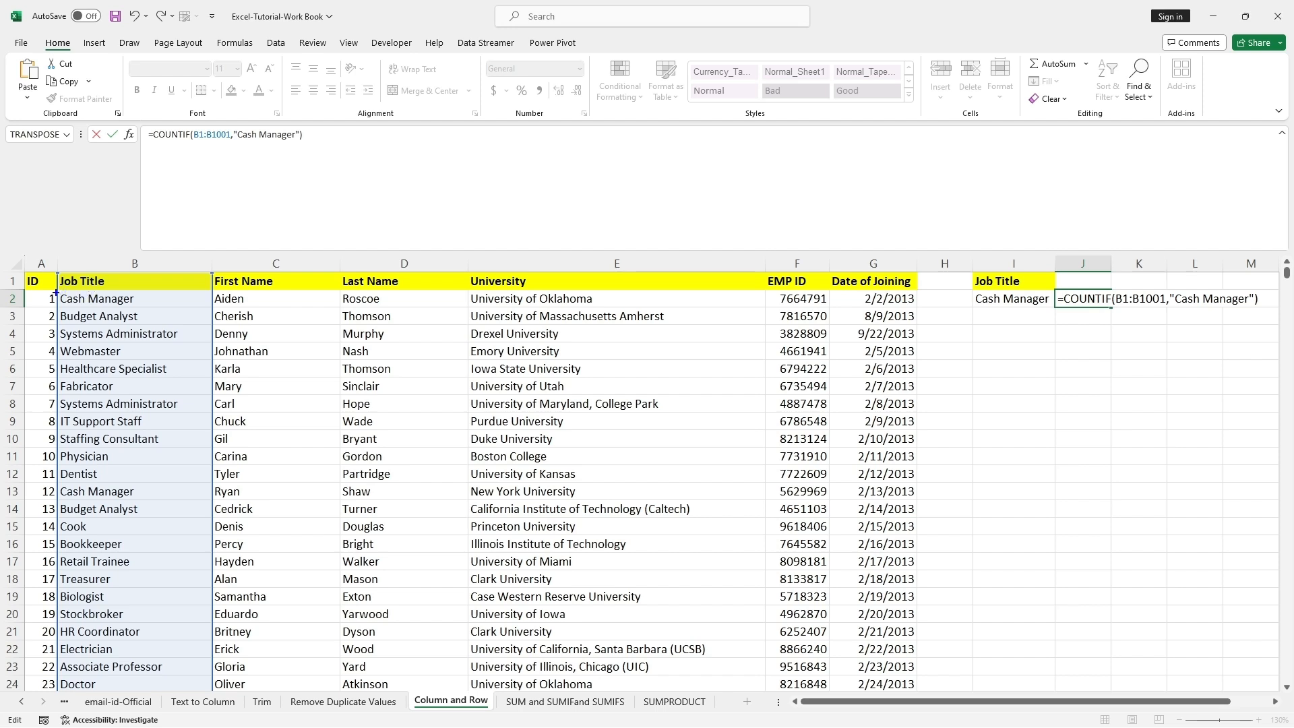
left_click_drag(137, 116, 312, 162)
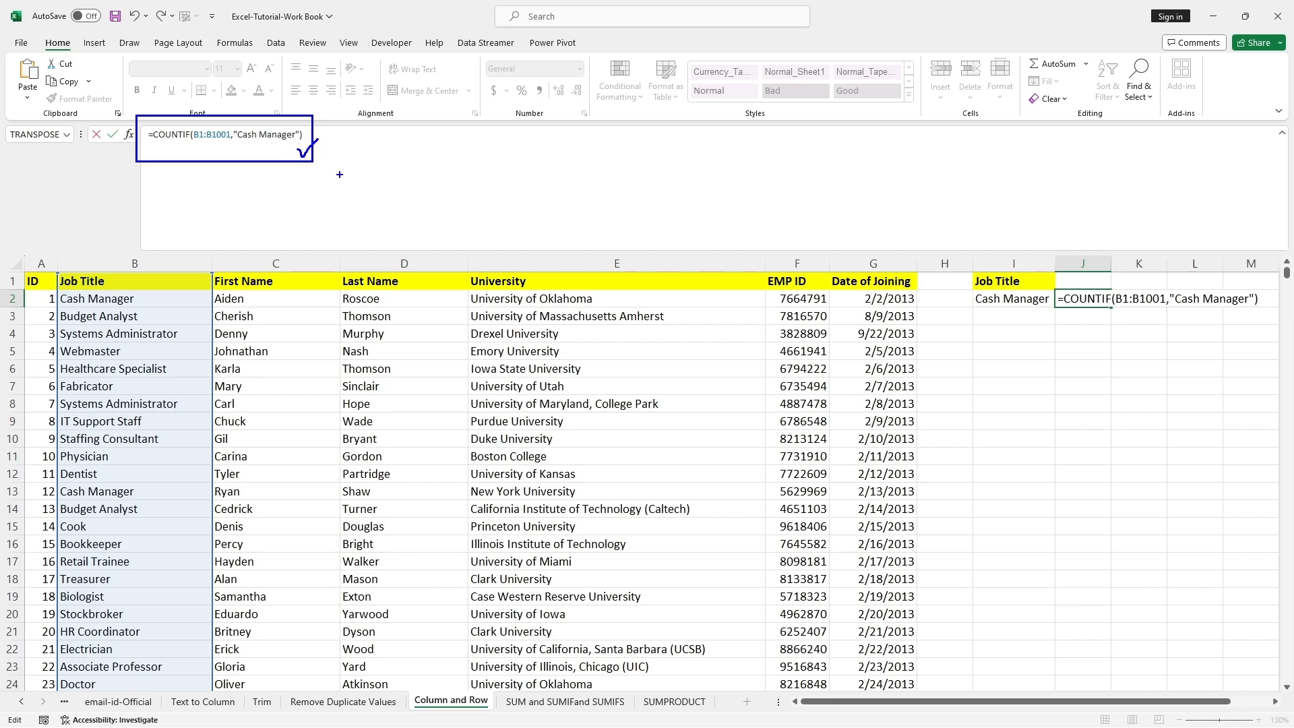
key("Escape")
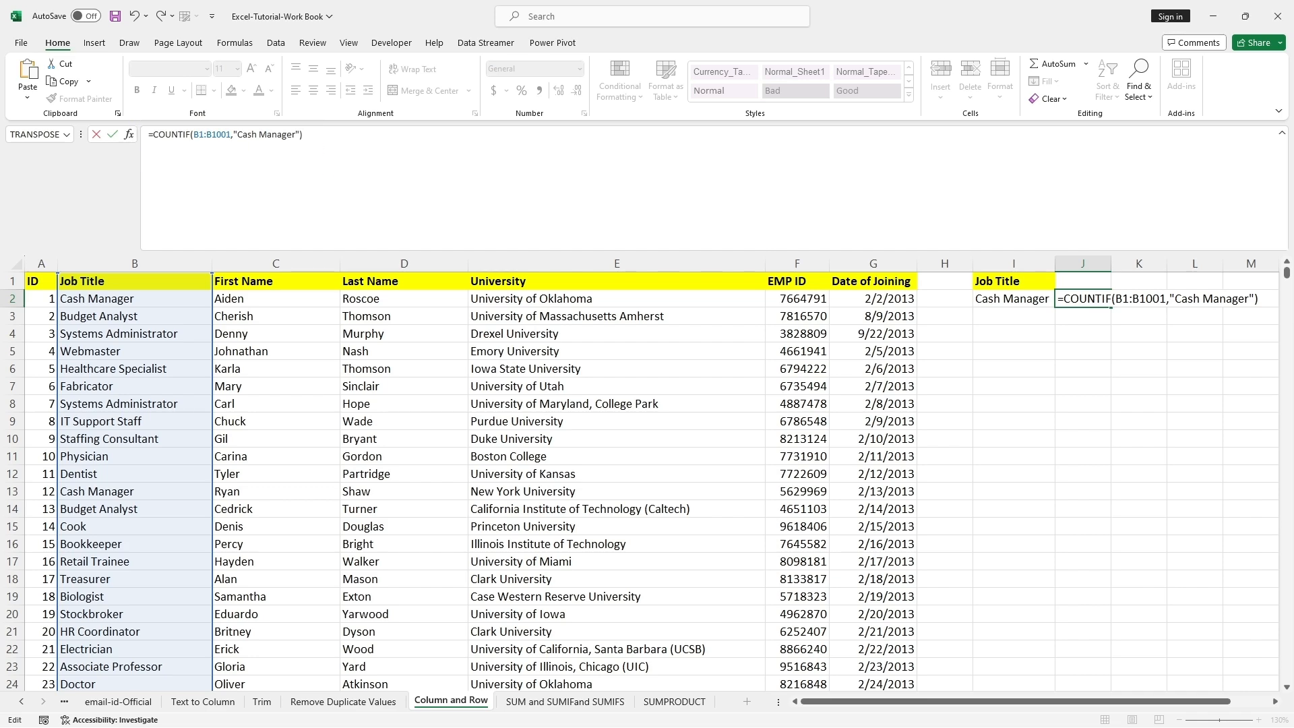
key("Return")
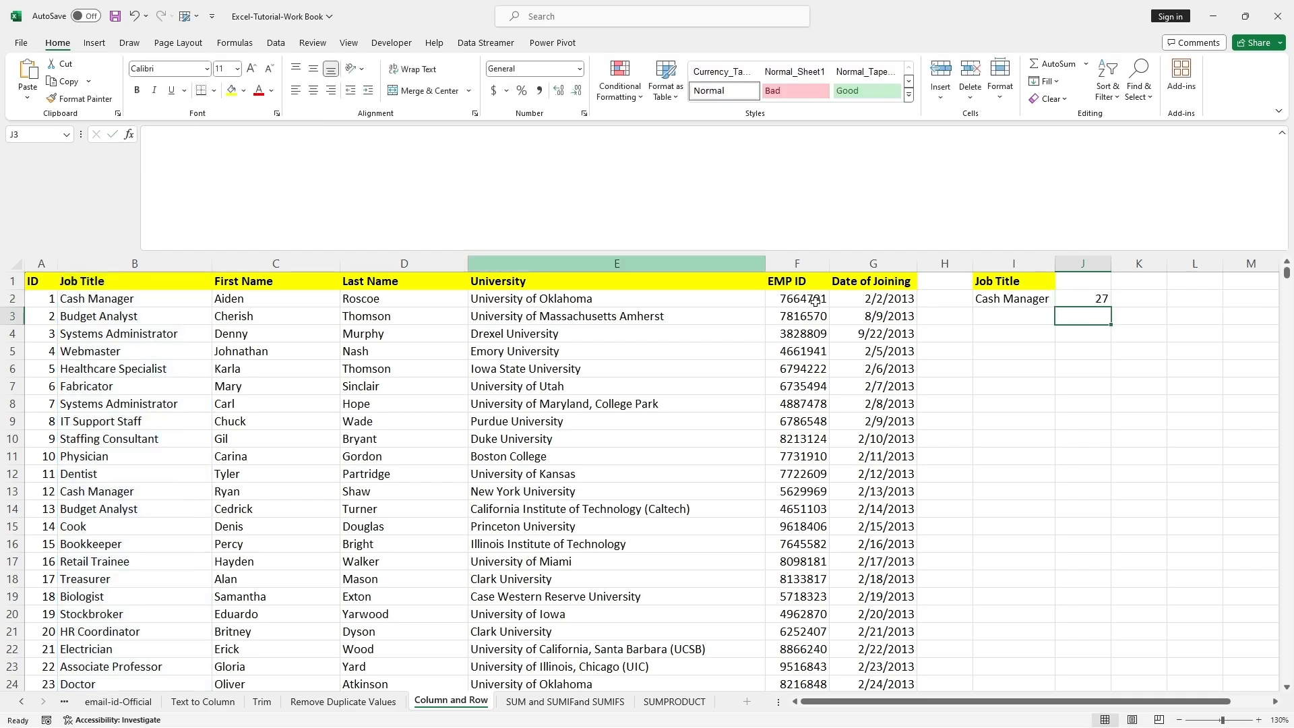
Copy the Systems Administrator entry from B4 into I3, below Cash Manager.
left_click(1098, 301)
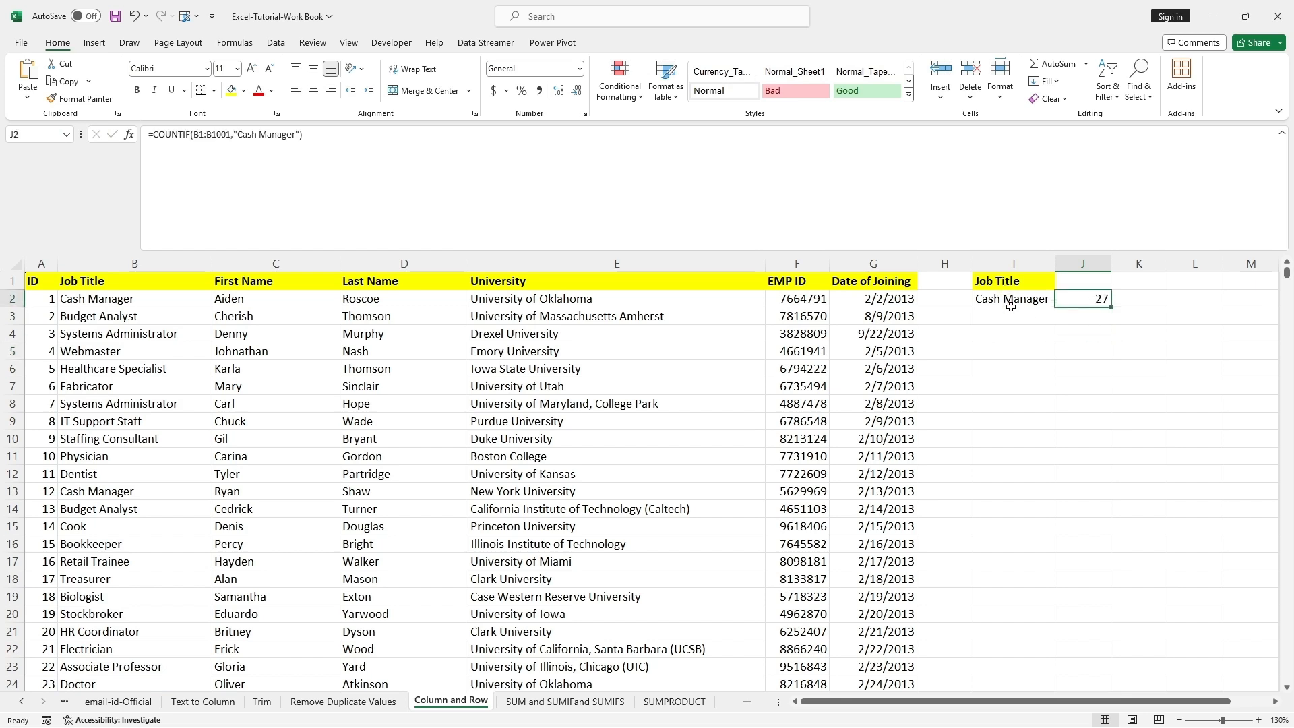
left_click(242, 438)
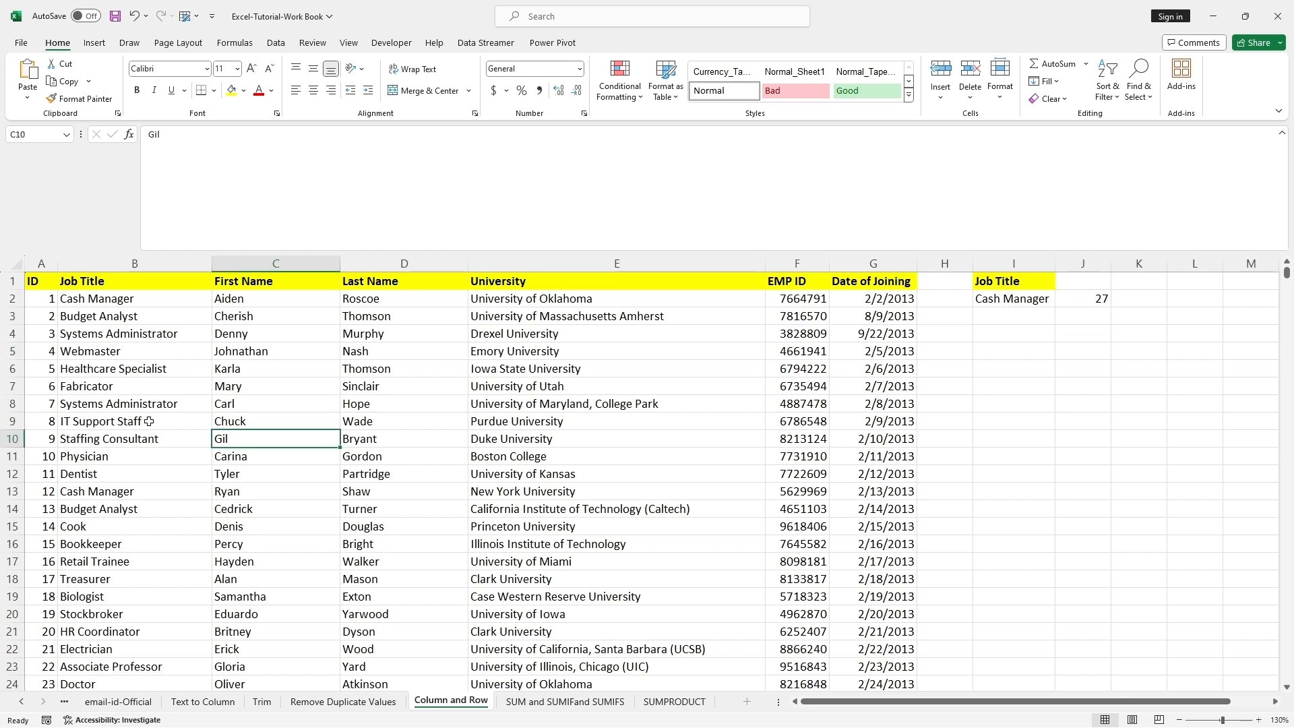
left_click(93, 335)
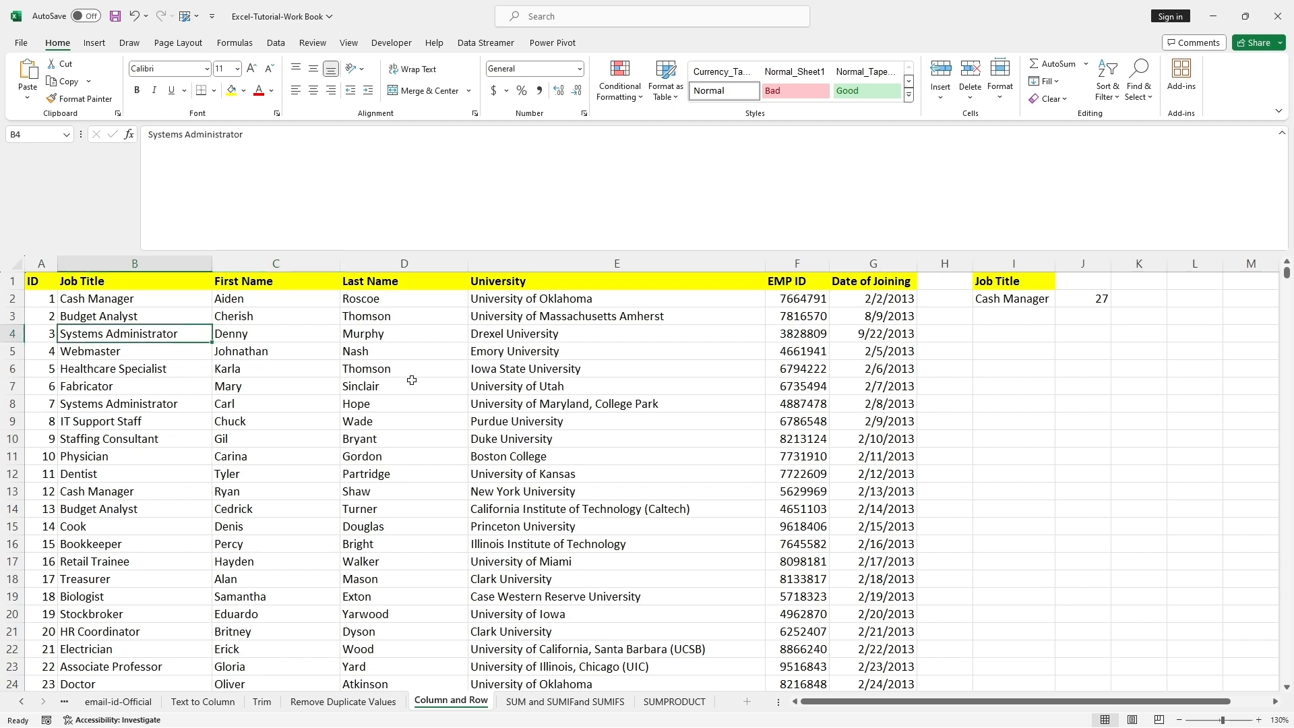
left_click(1025, 297)
left_click(166, 336)
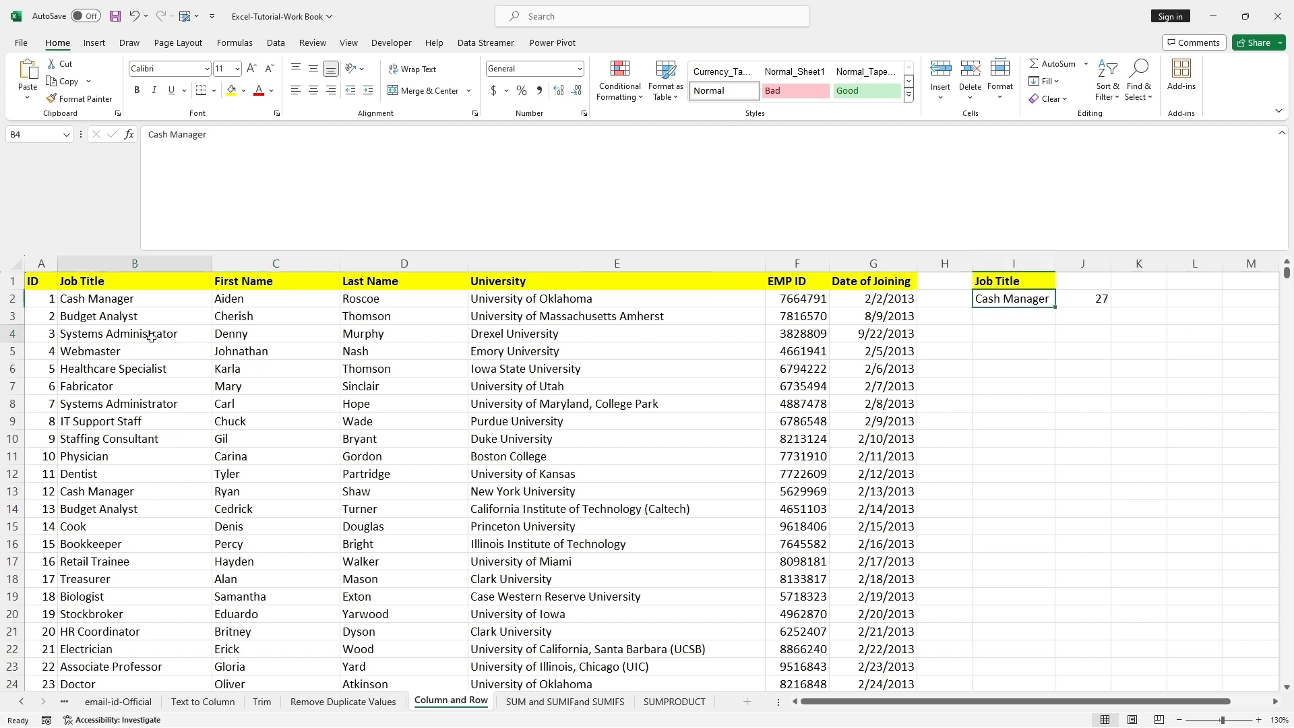
key("ctrl+c")
left_click(1007, 312)
key("ctrl+v")
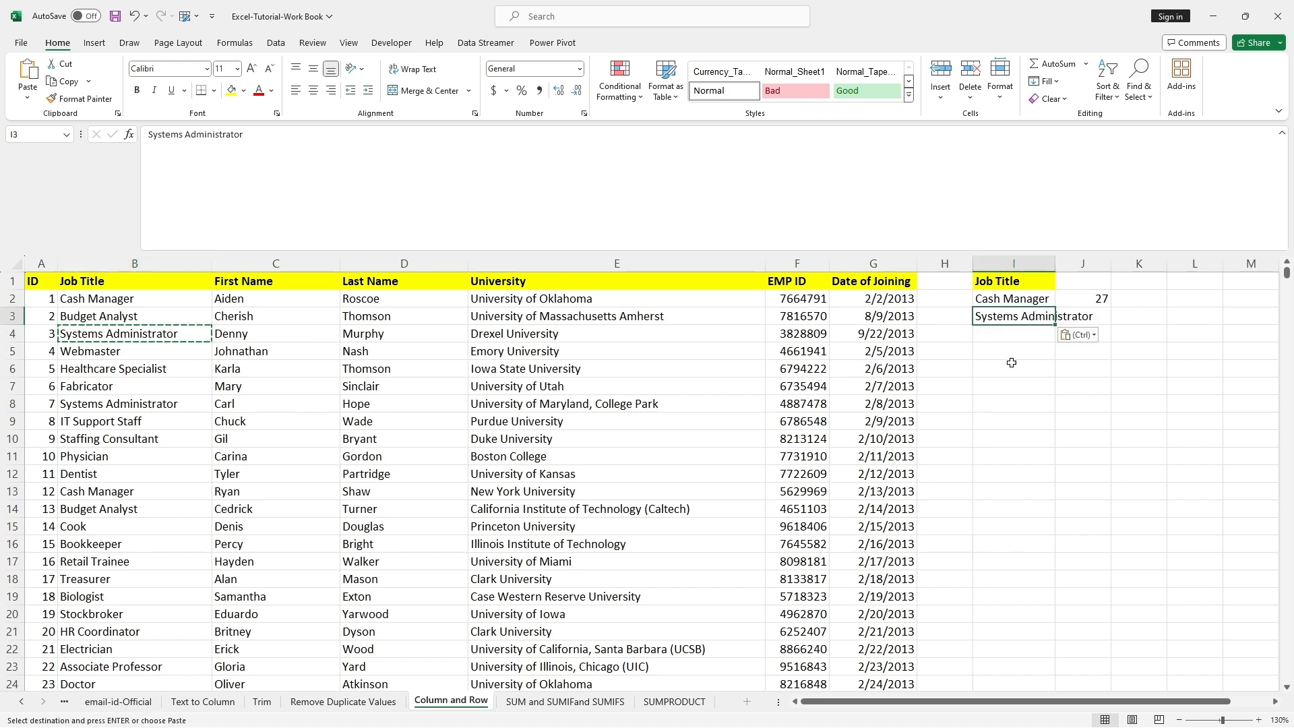
Copy the COUNTIF formula text from J2 and paste it unchanged into J3.
left_click(1083, 298)
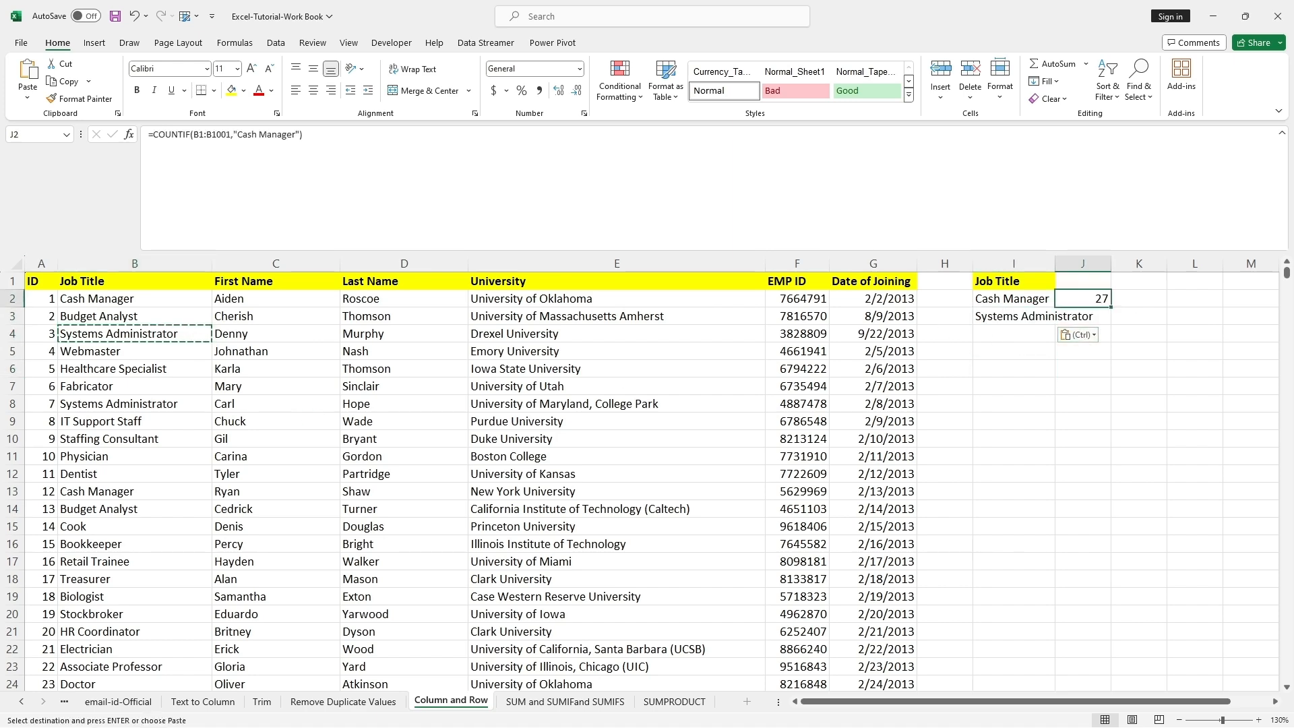
left_click_drag(317, 135, 108, 155)
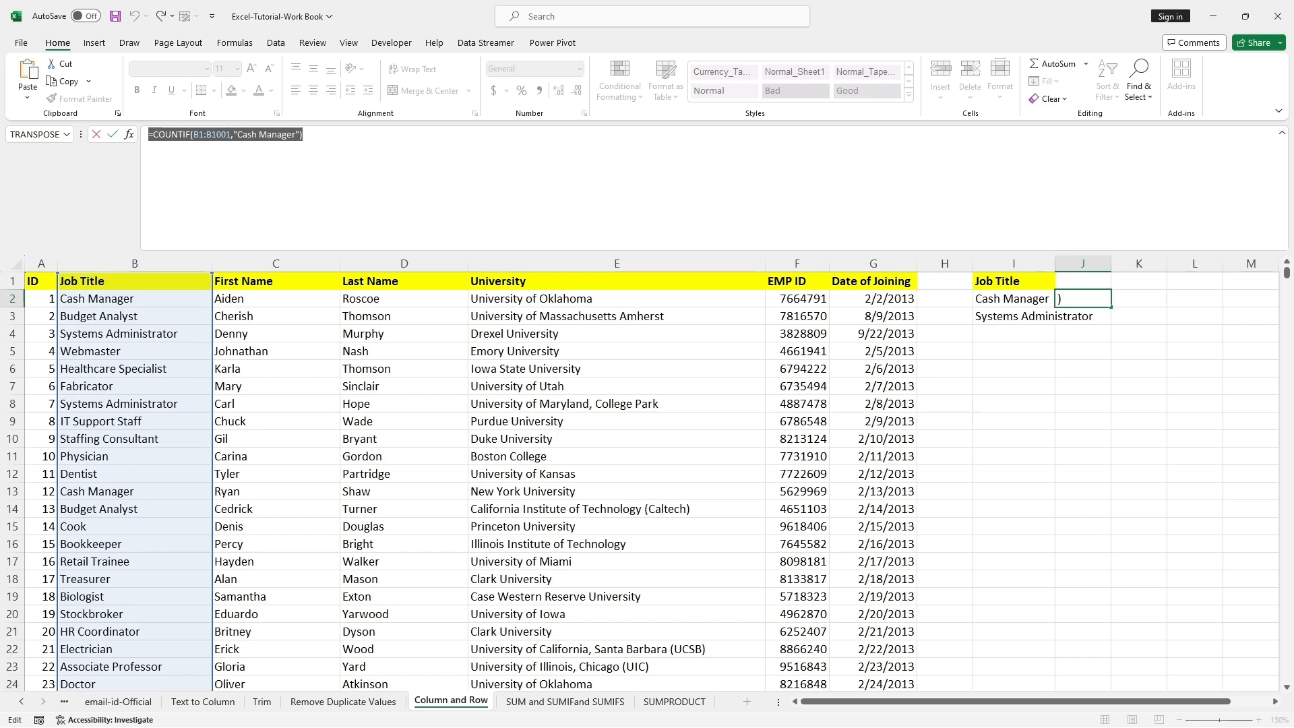
key("Escape")
left_click(1022, 413)
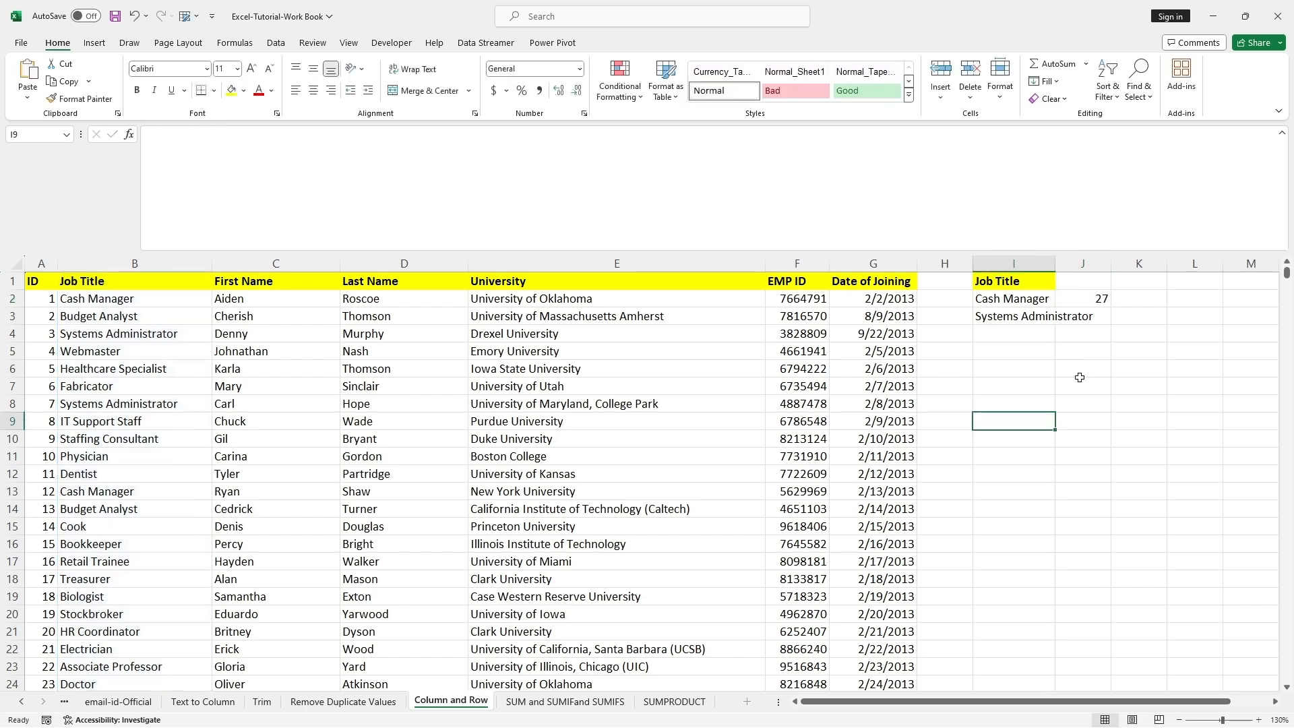
double_click(1088, 317)
key("ctrl+v")
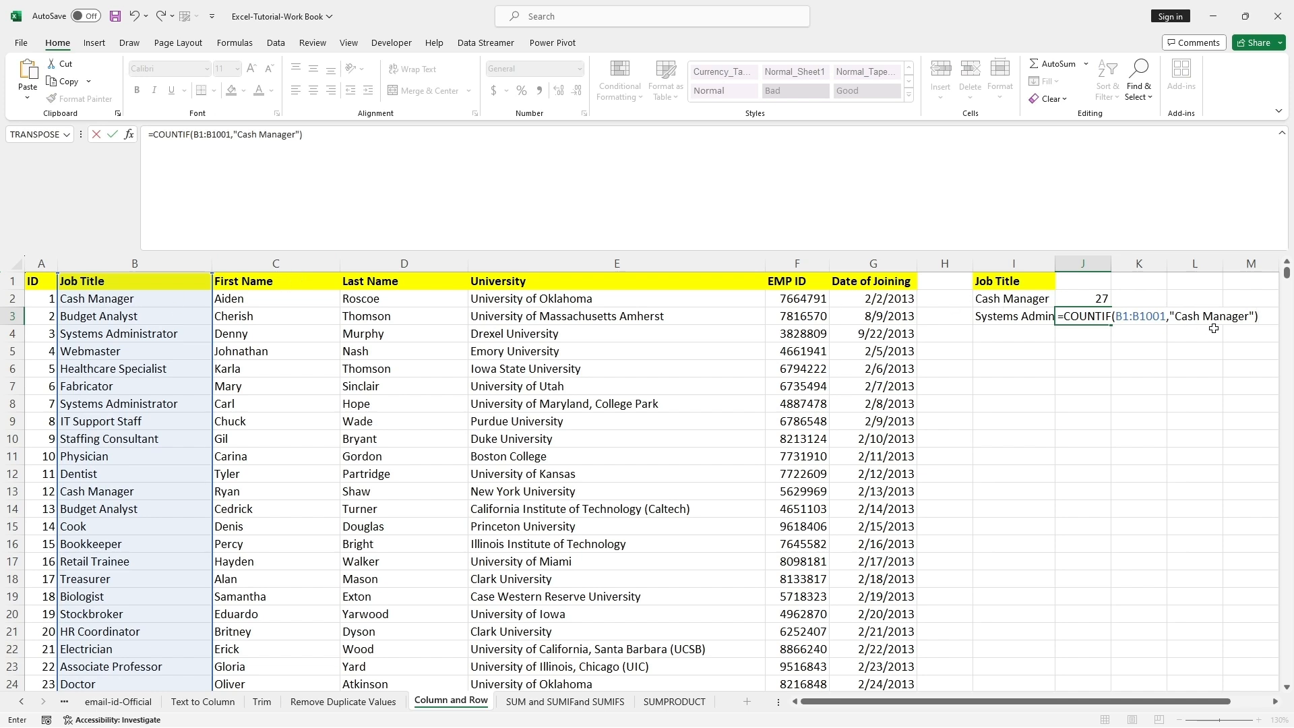
Replace the criteria in the J3 COUNTIF formula with "System Administrator" and enter the formula.
key("F2")
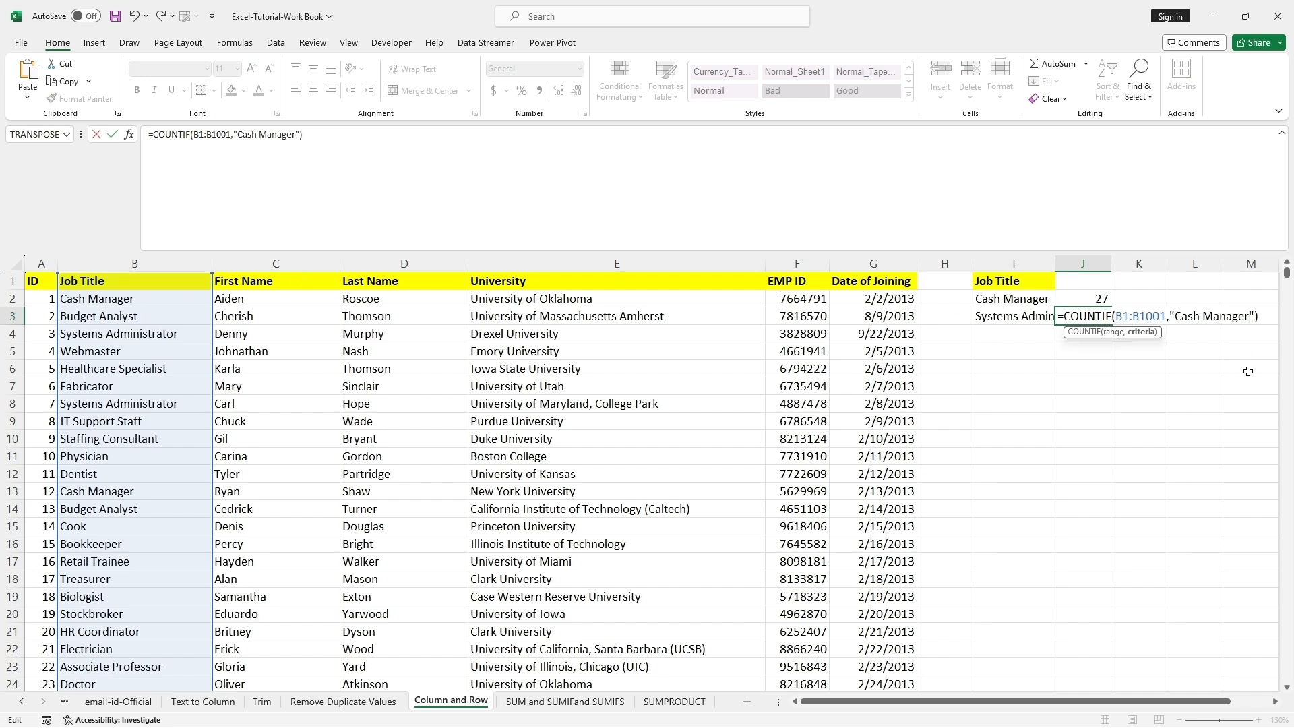
left_click(295, 135)
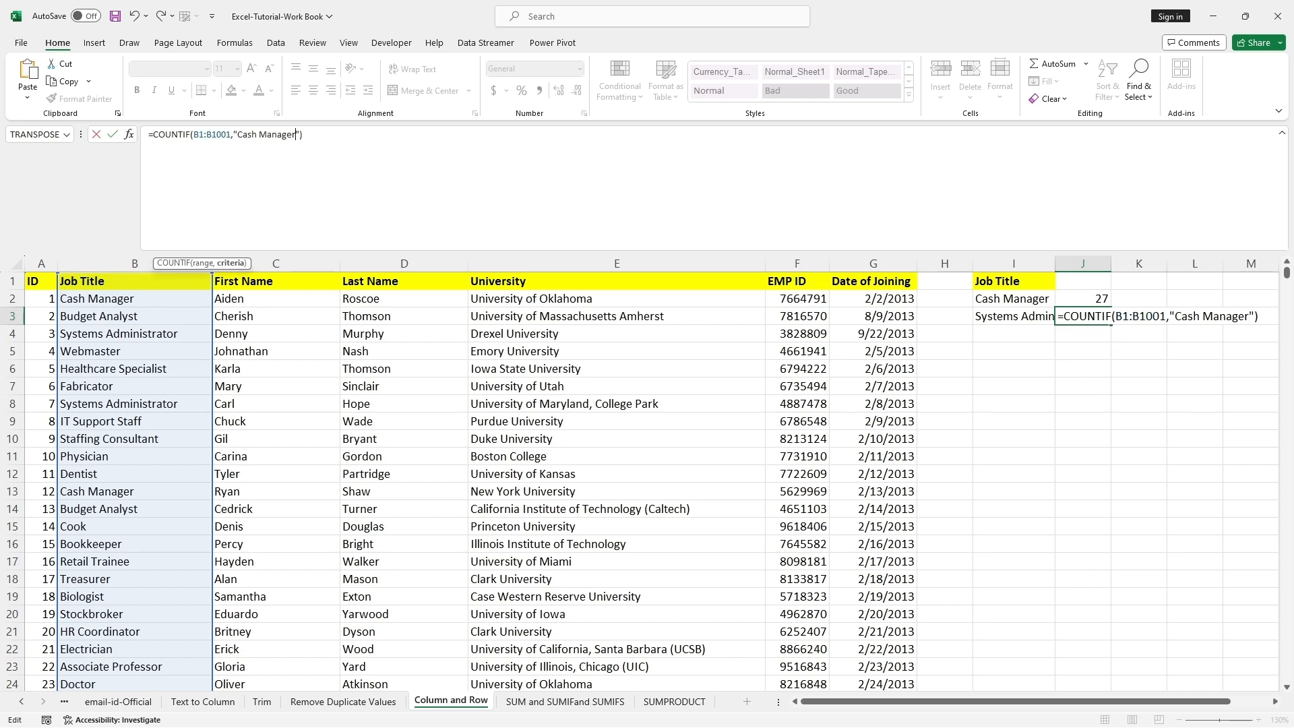
key("BackSpace")
key("BackSpace")
key("BackSpace")
key("BackSpace")
key("BackSpace")
key("BackSpace")
key("BackSpace")
key("BackSpace")
key("BackSpace")
key("BackSpace")
key("BackSpace")
key("BackSpace")
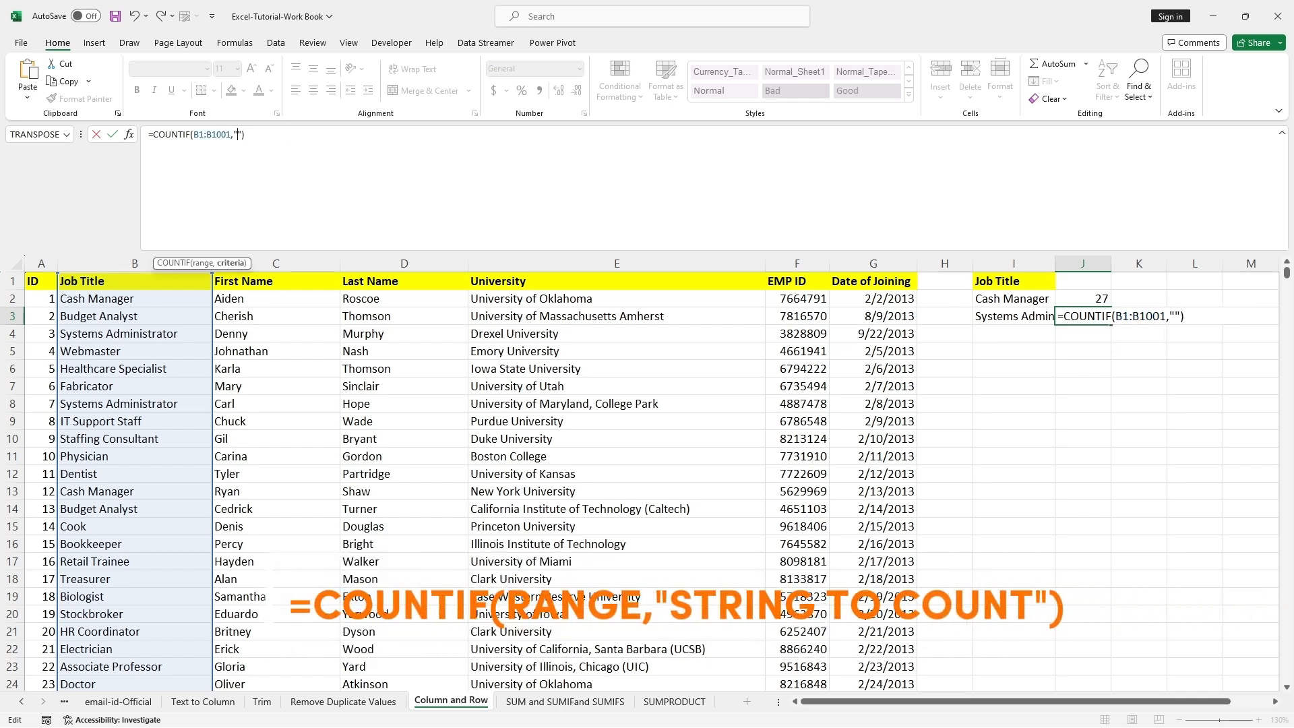
type("System Administrator")
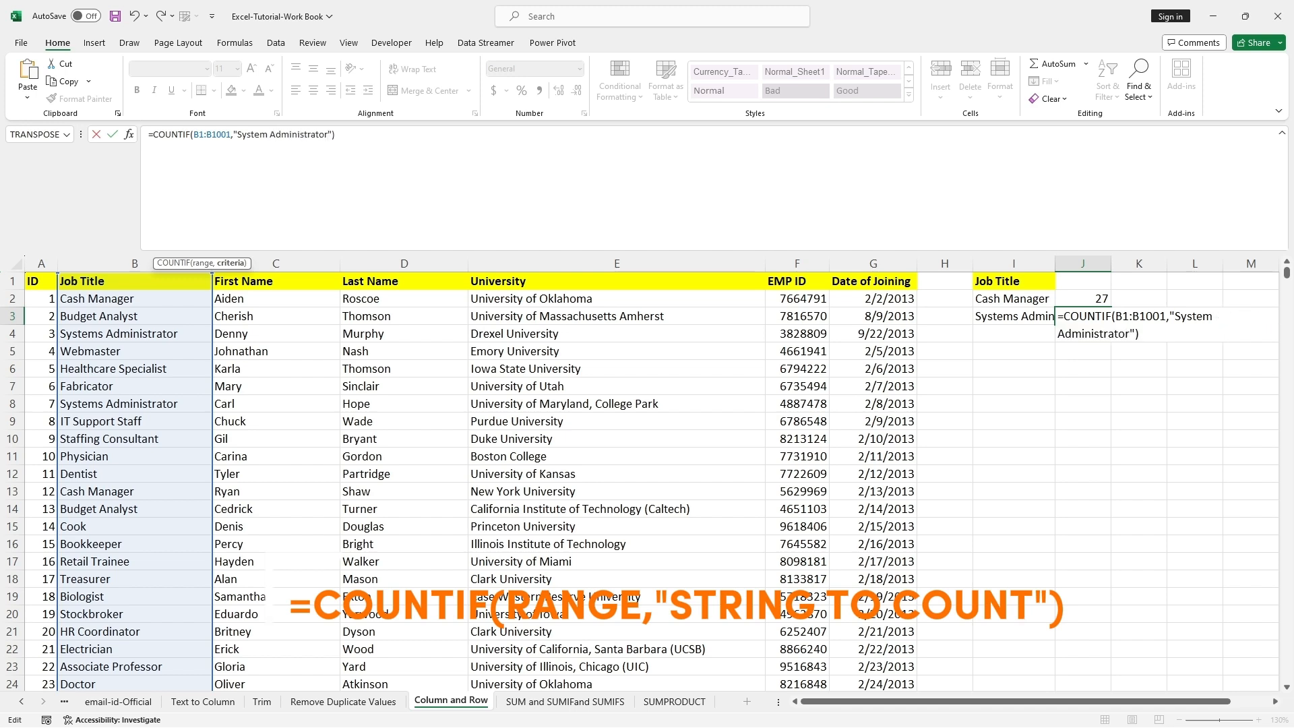
key("Return")
key("Return")
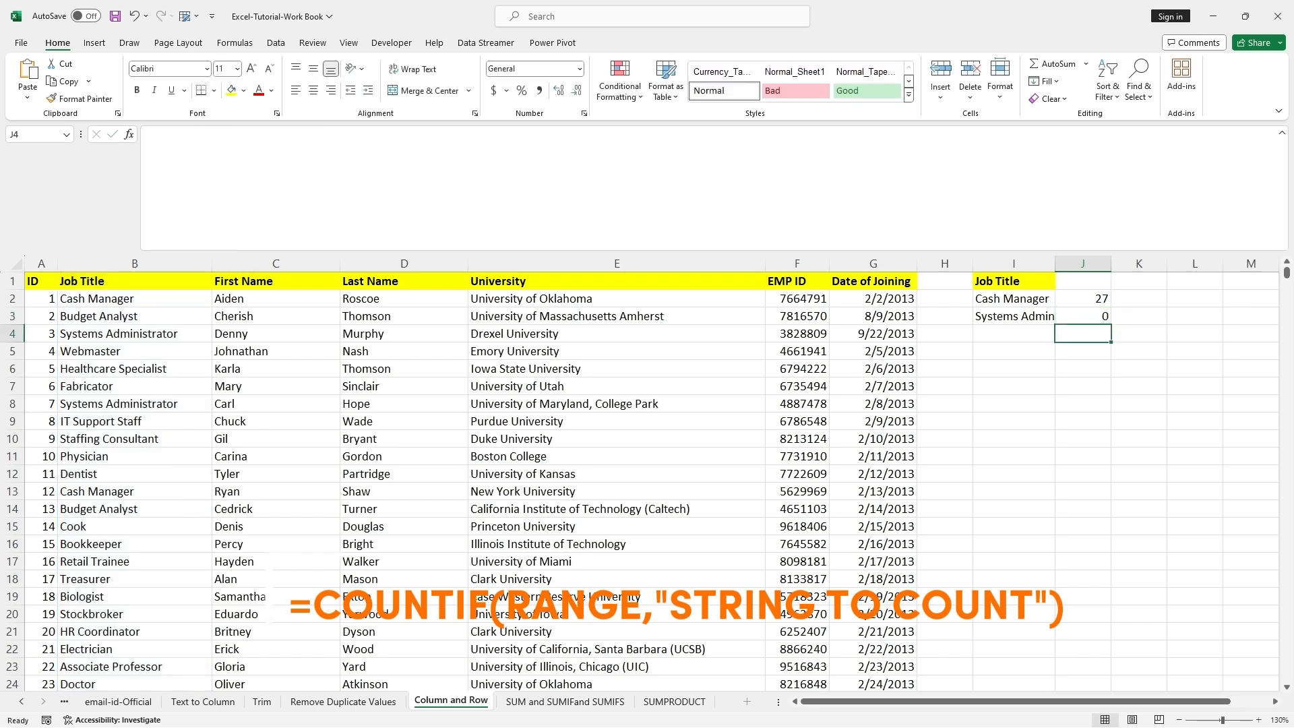
Fit column I's width to its contents and correct the criteria in the J3 formula to "Systems Administrator".
left_click(1027, 317)
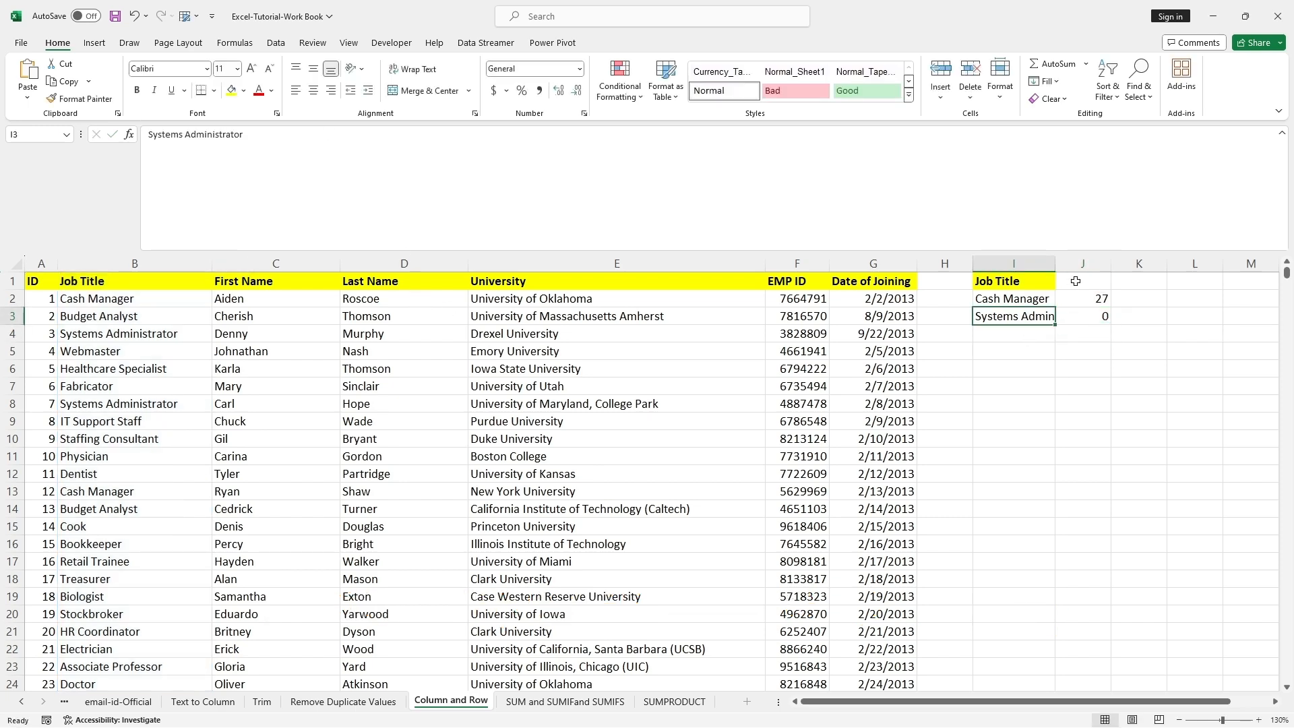
double_click(1057, 263)
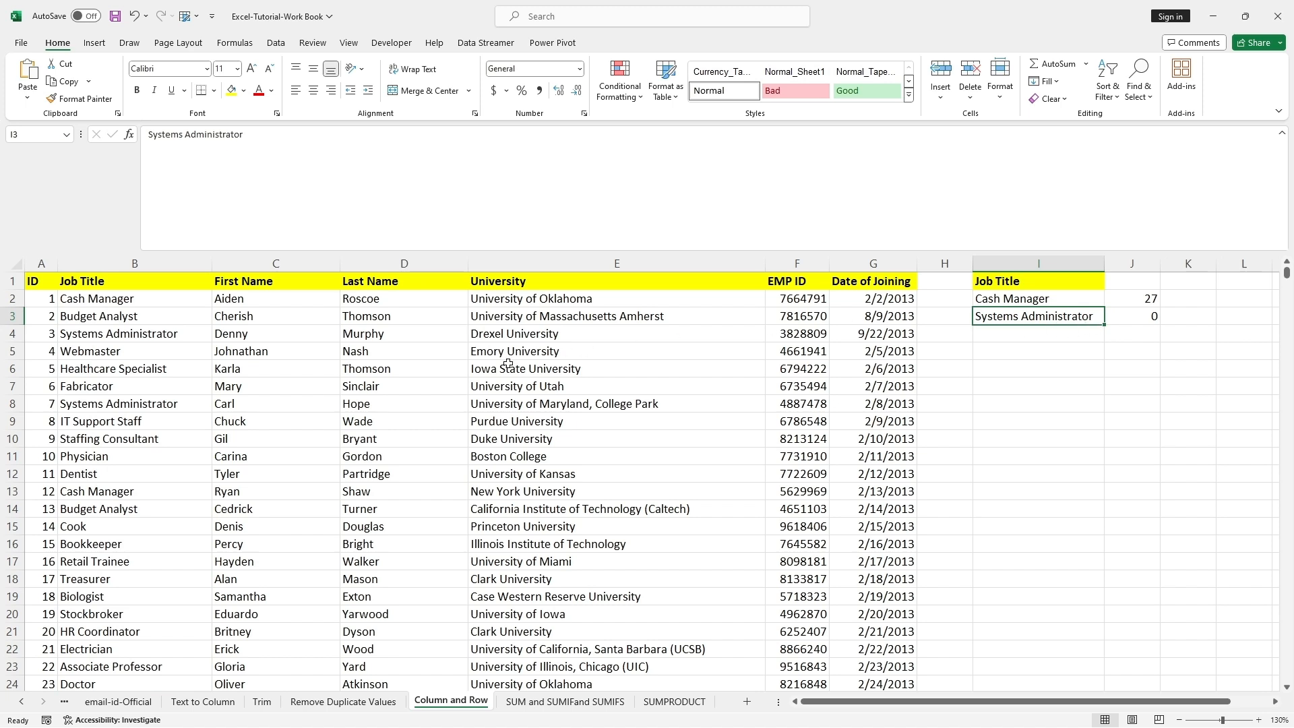
left_click(1140, 316)
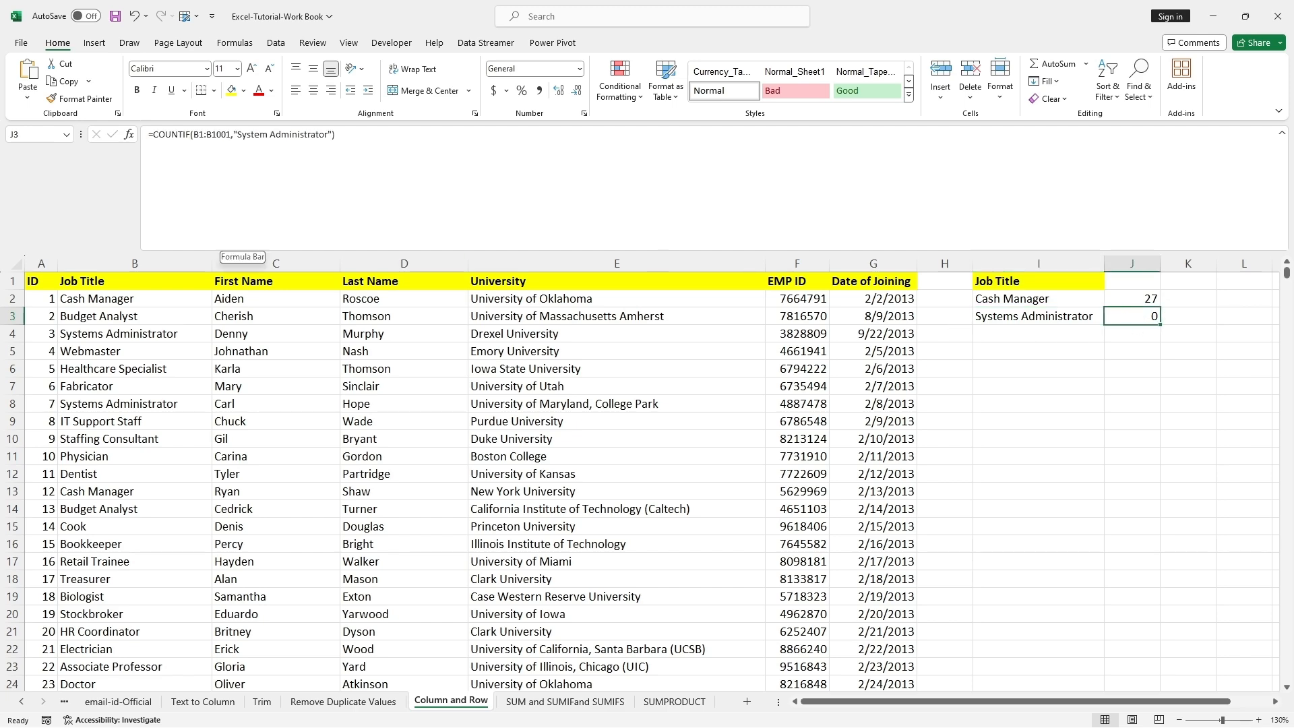
left_click(267, 135)
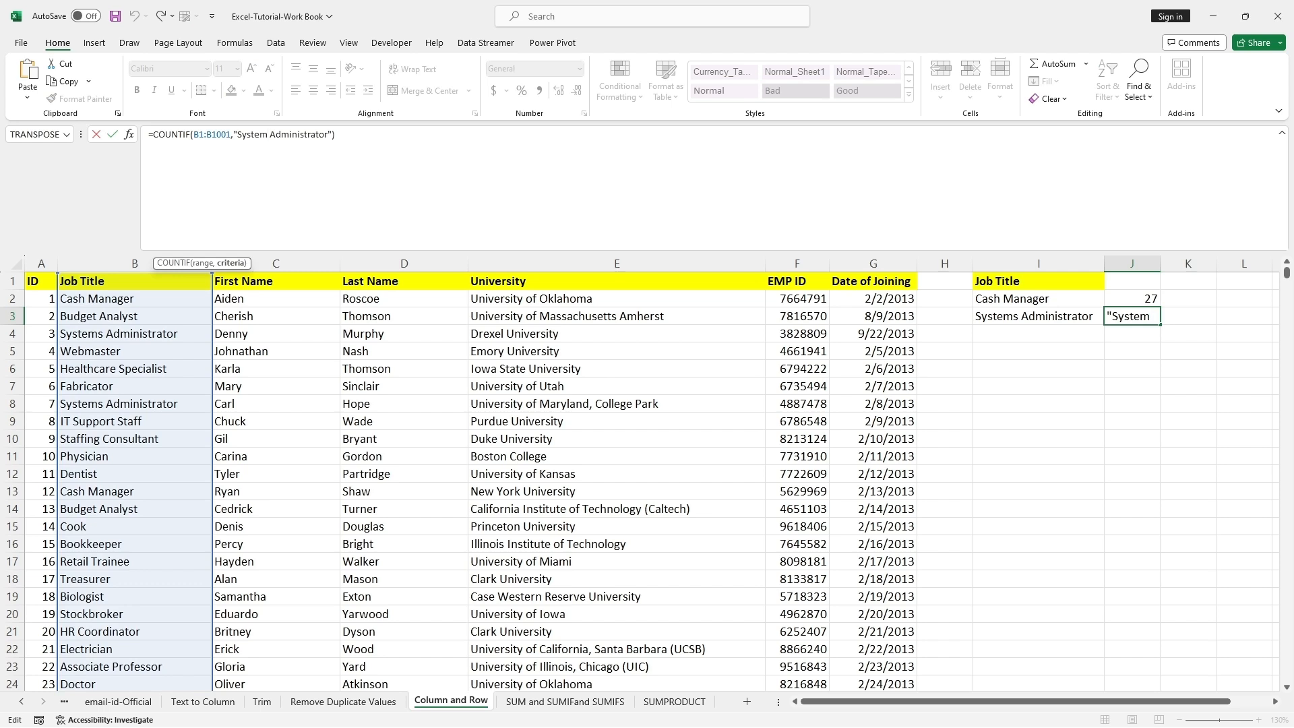
type("s")
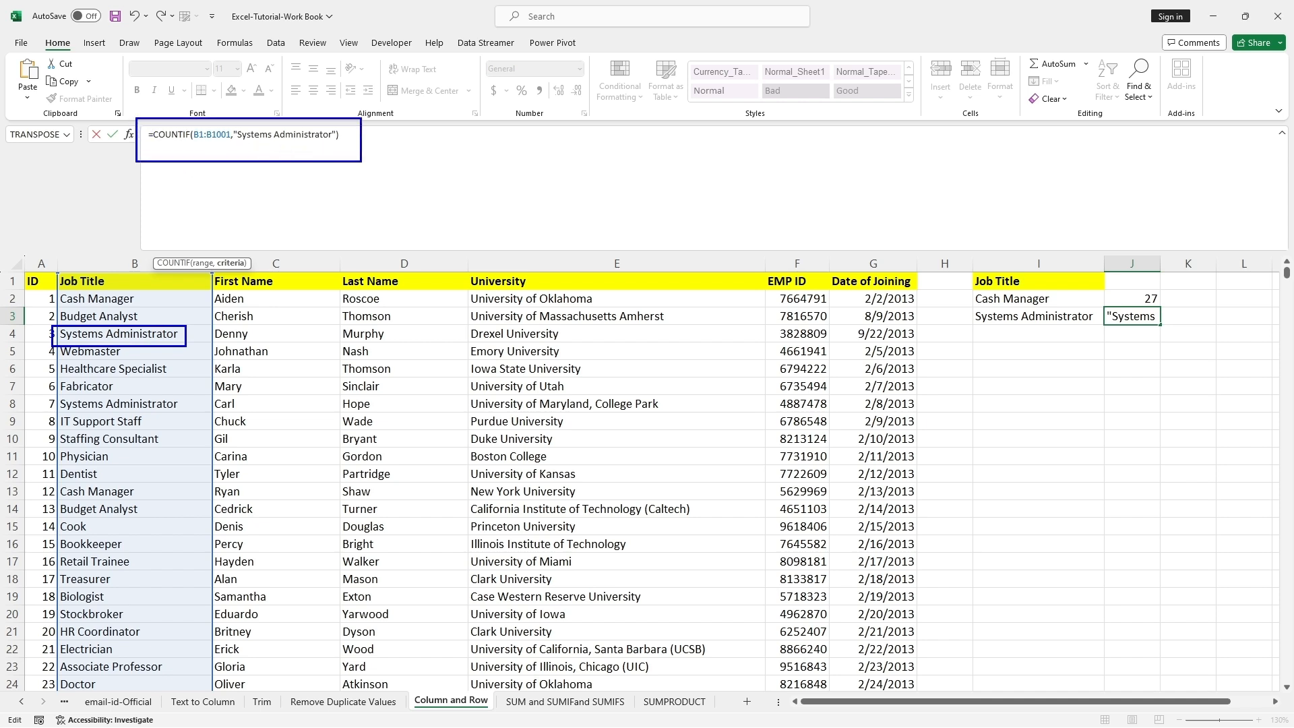
mouse_move(224, 121)
left_mouse_down()
mouse_move(325, 128)
mouse_move(350, 149)
left_mouse_up()
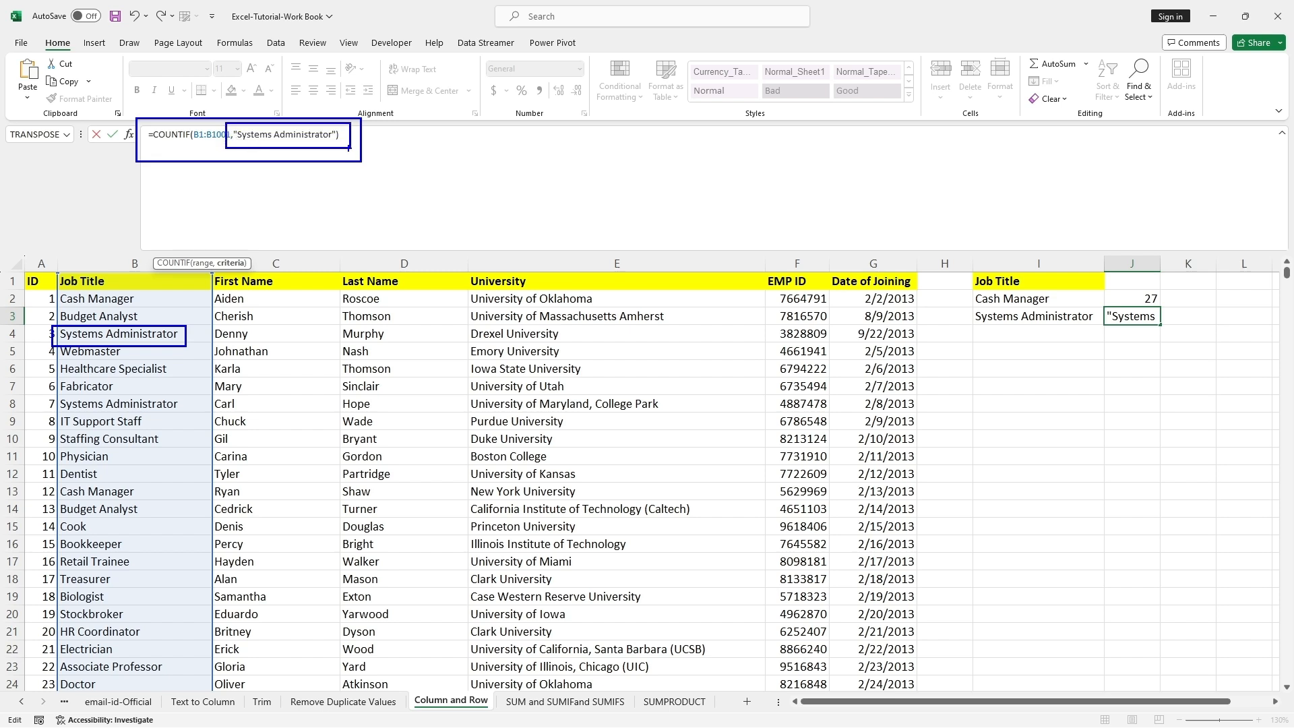
key("Escape")
left_click(348, 146)
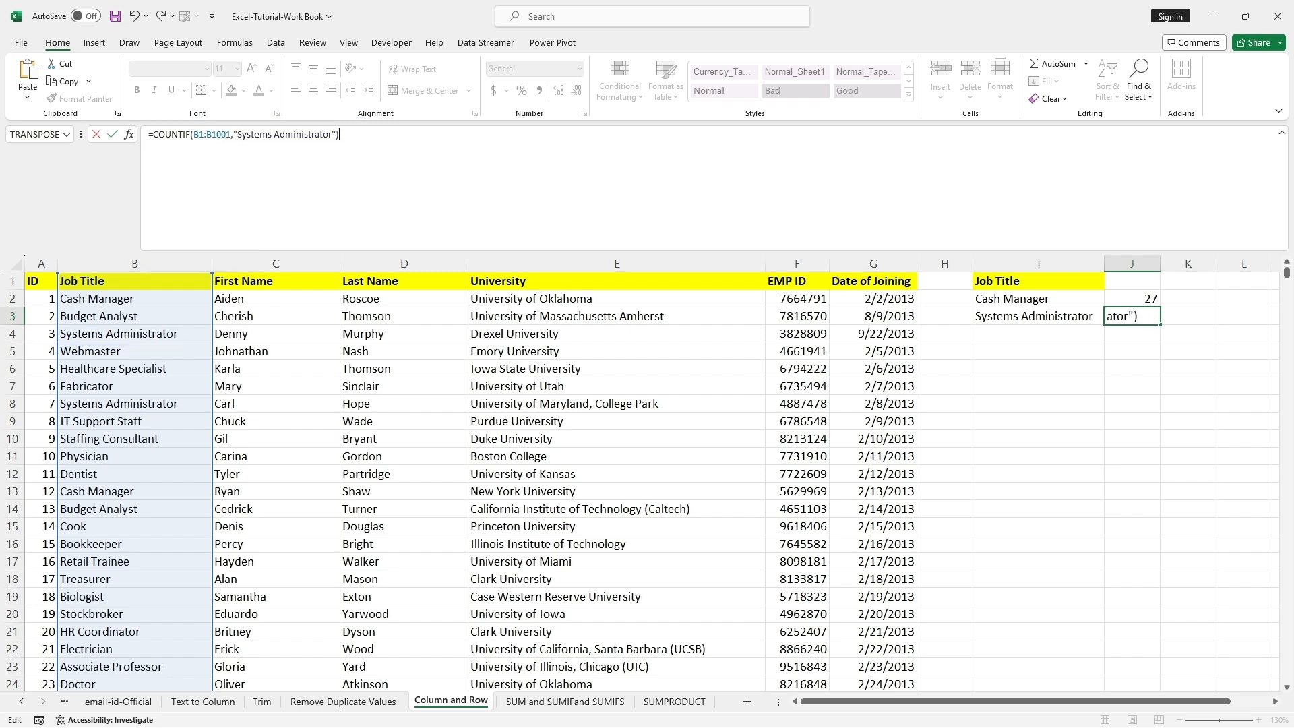
key("Return")
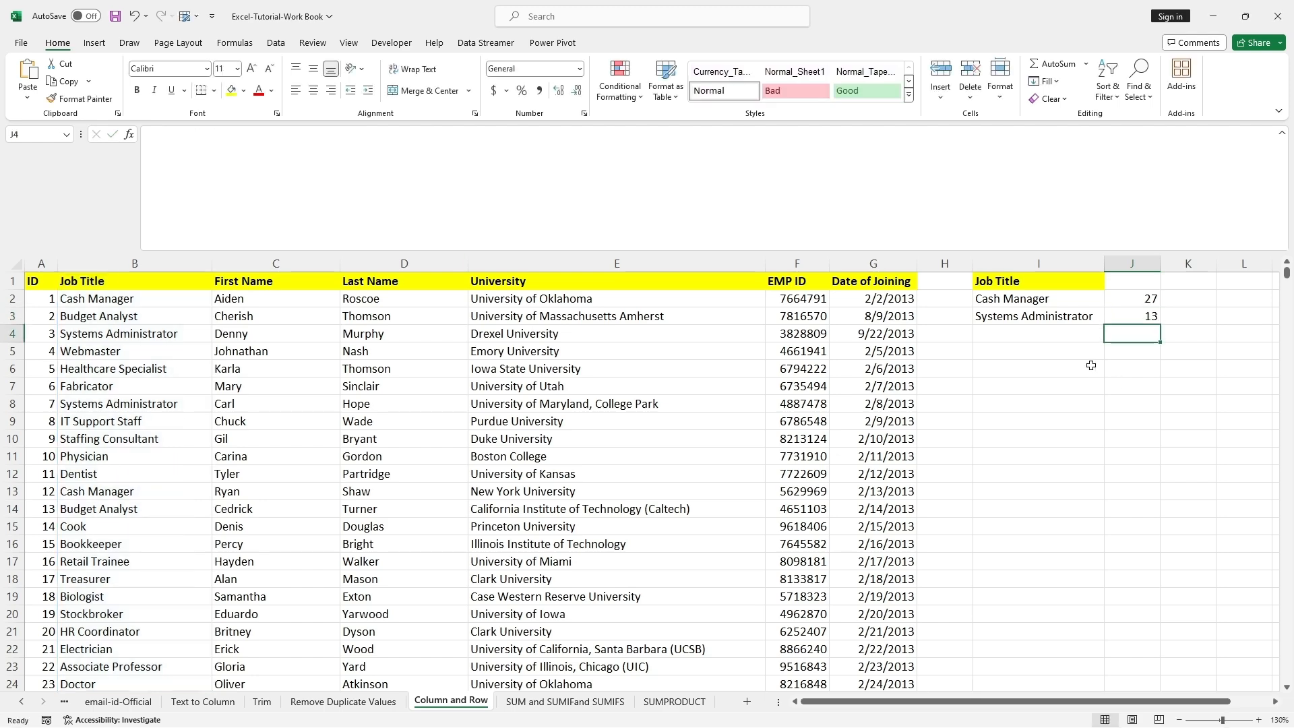
left_click(1152, 313)
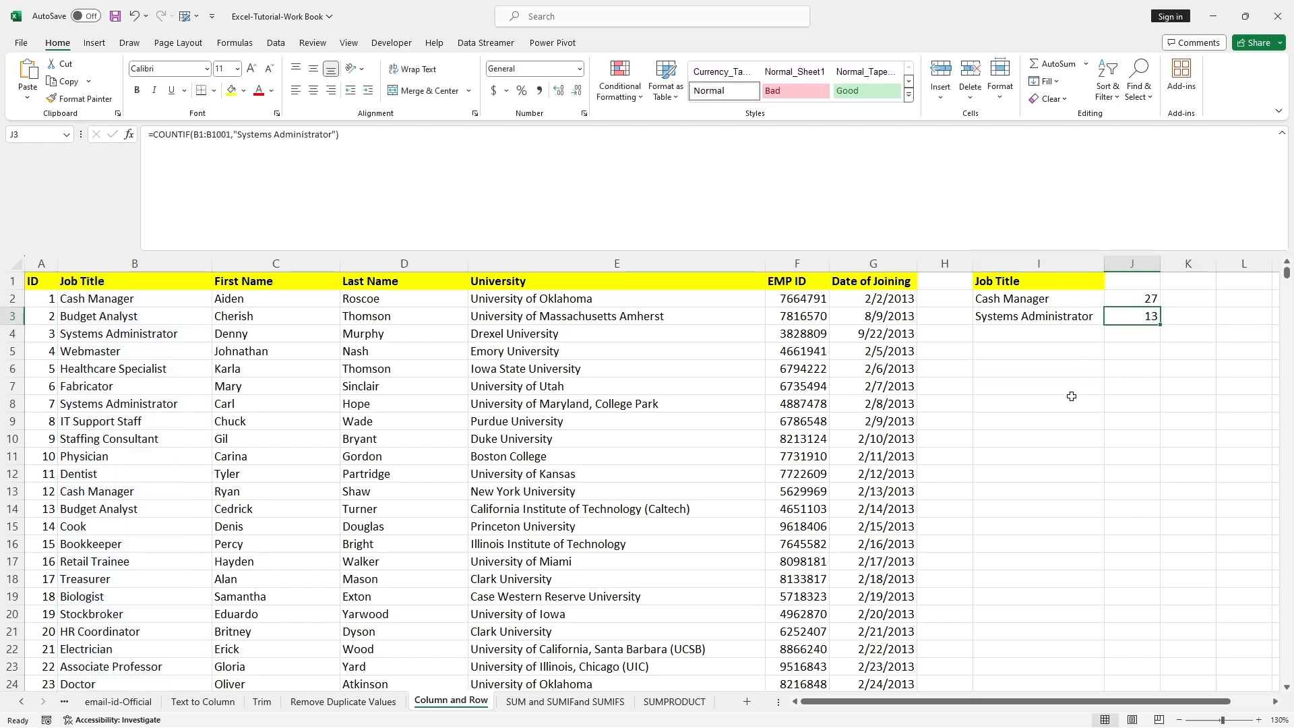
Copy the Healthcare Specialist entry from B6 into I4, below Systems Administrator.
left_click(1019, 314)
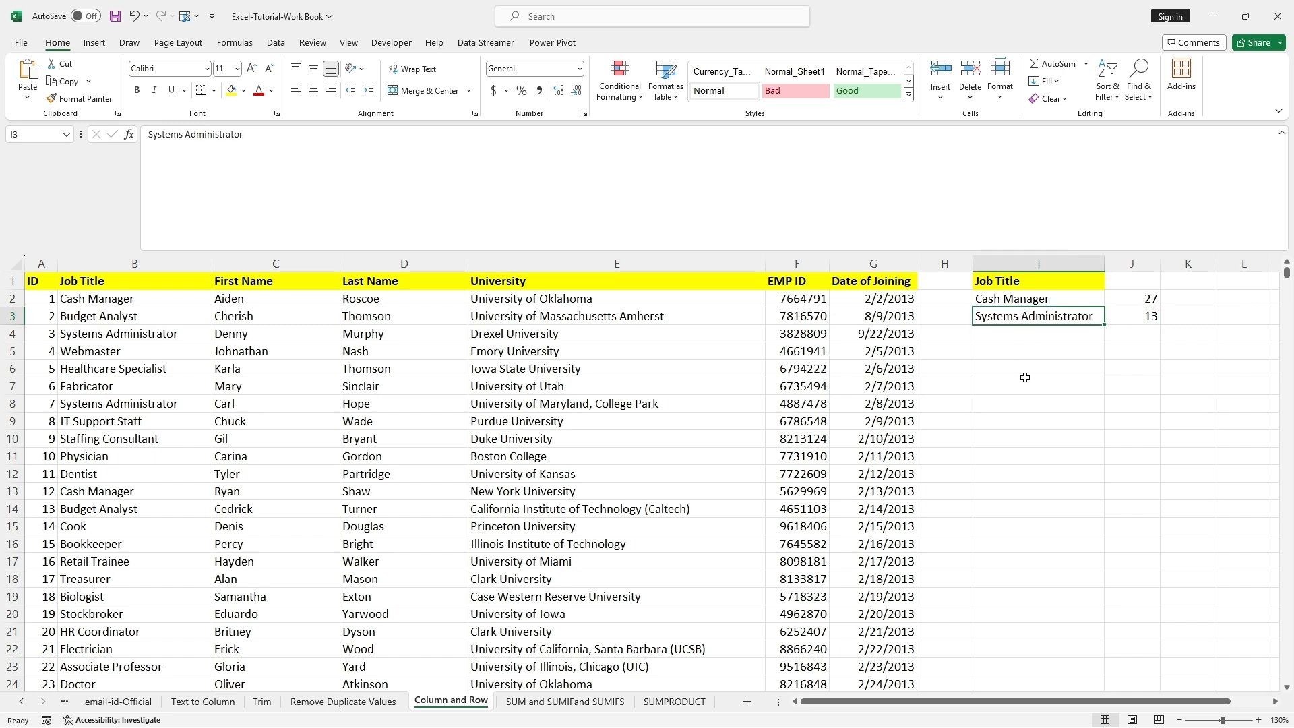
key("ctrl+c")
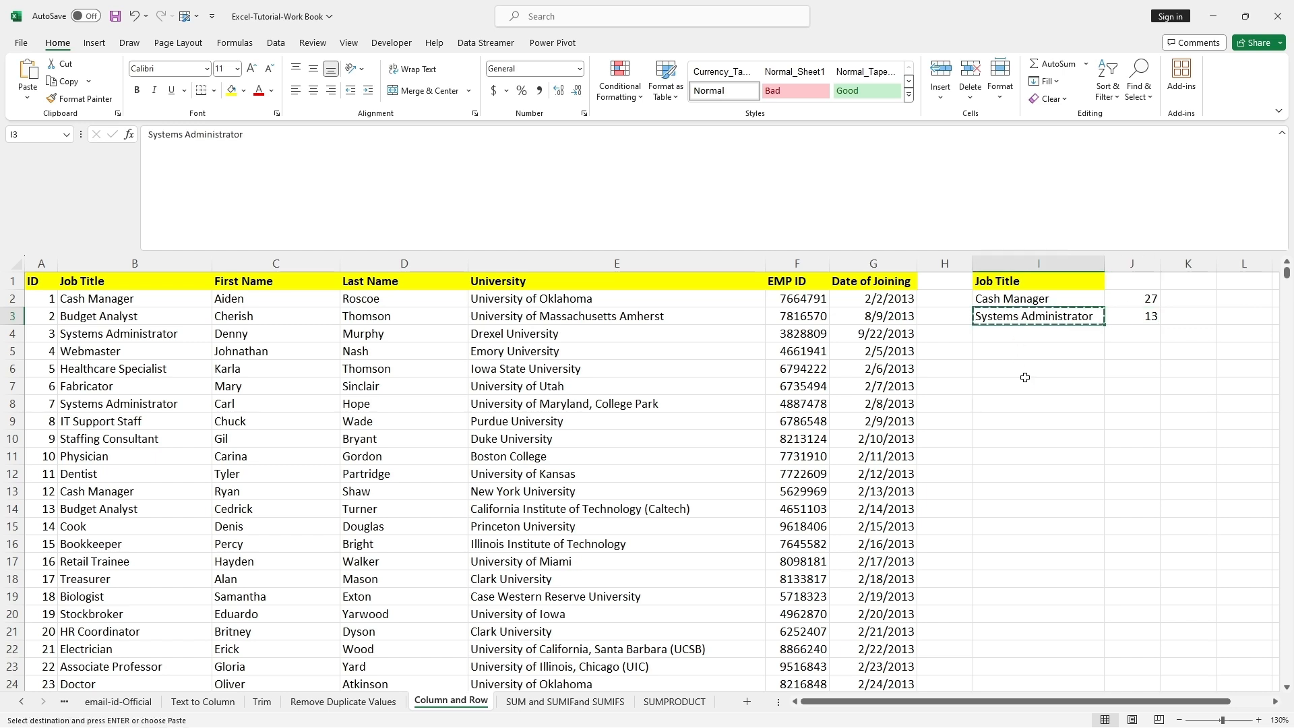
left_click(126, 370)
key("ctrl+c")
left_click(1003, 337)
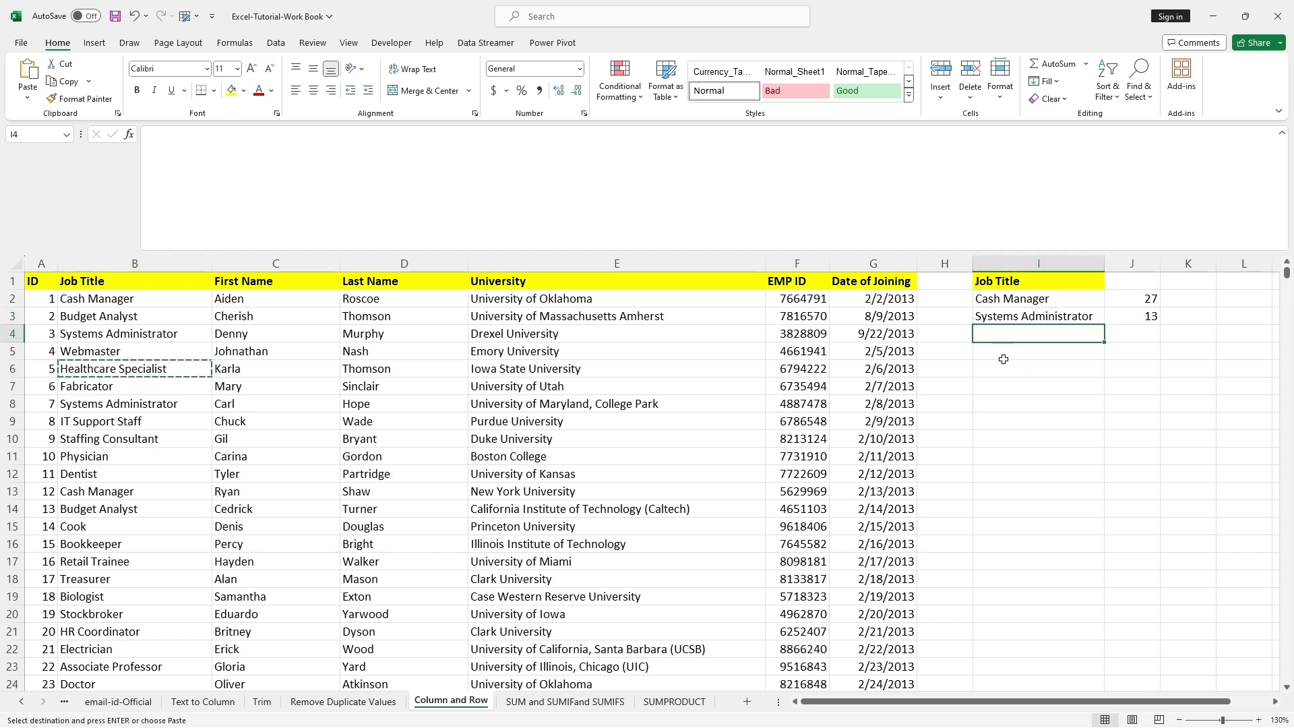
key("ctrl+v")
key("Escape")
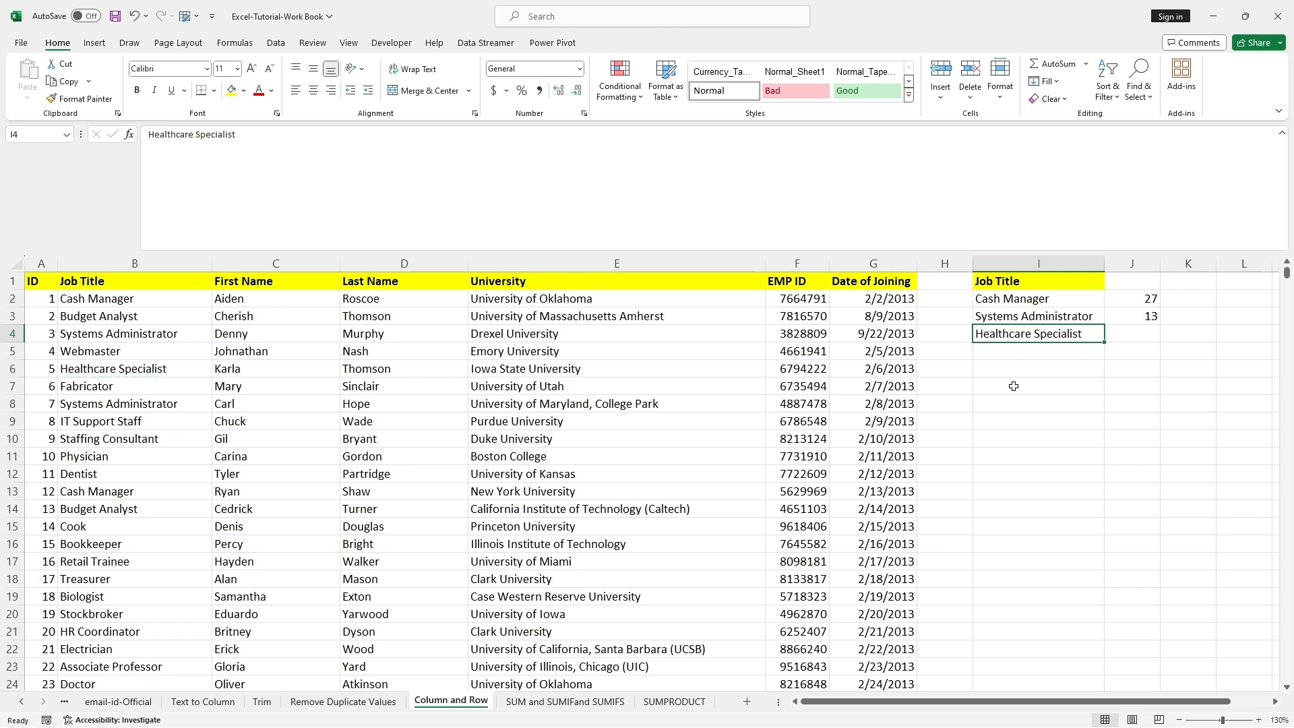
Copy the COUNTIF formula text from J3 and paste it unchanged into J4.
left_click(1140, 318)
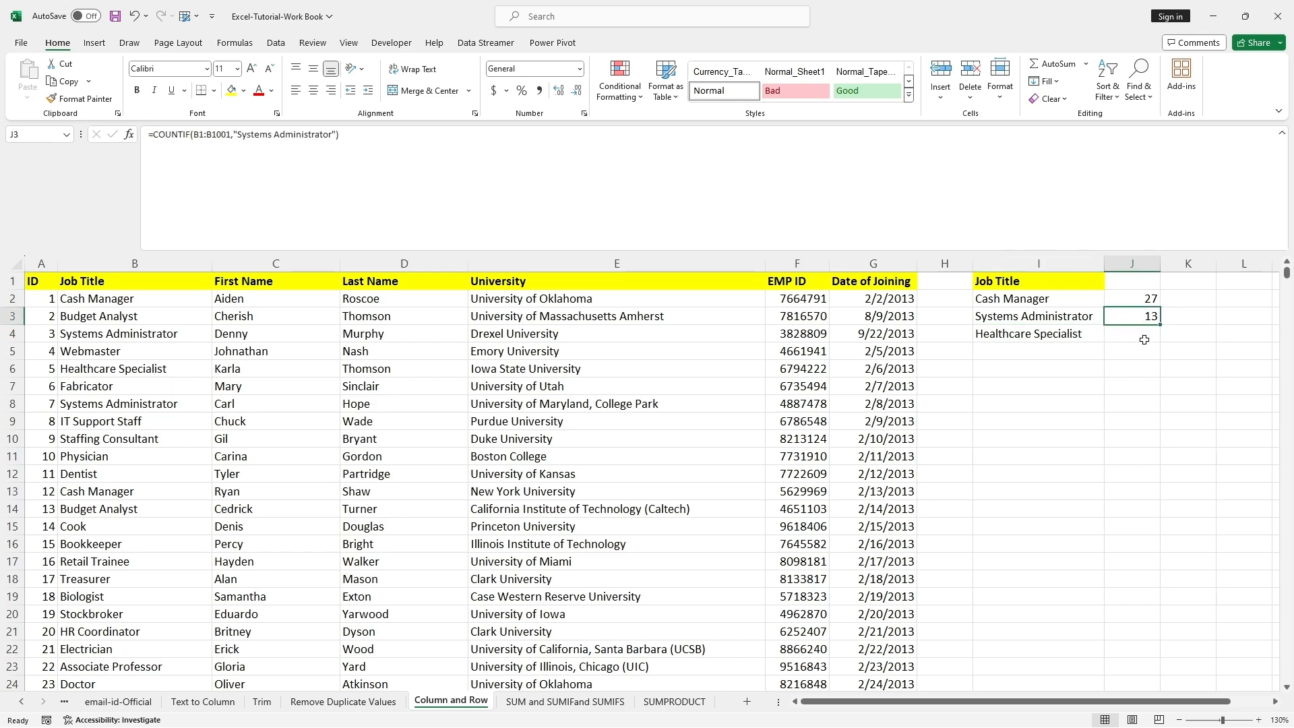
left_click_drag(341, 134, 147, 134)
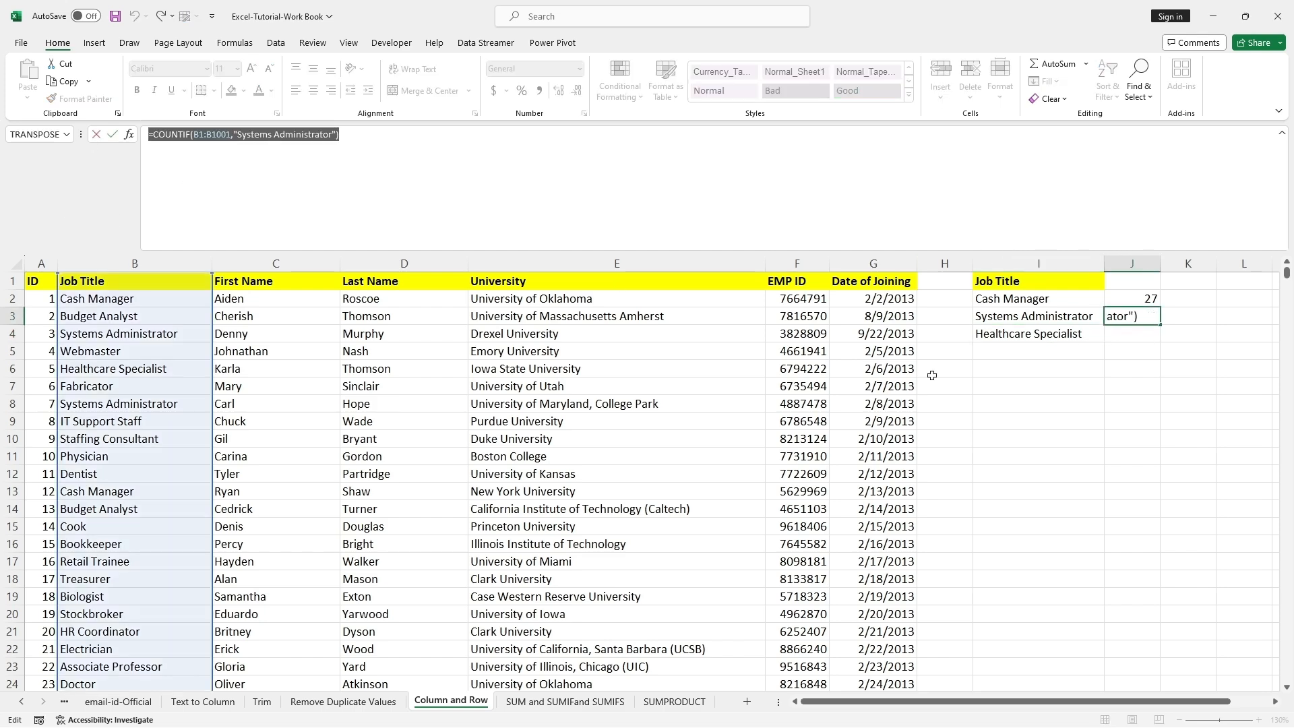
key("ctrl+c")
left_click(1132, 438)
left_click(1113, 331)
key("Escape")
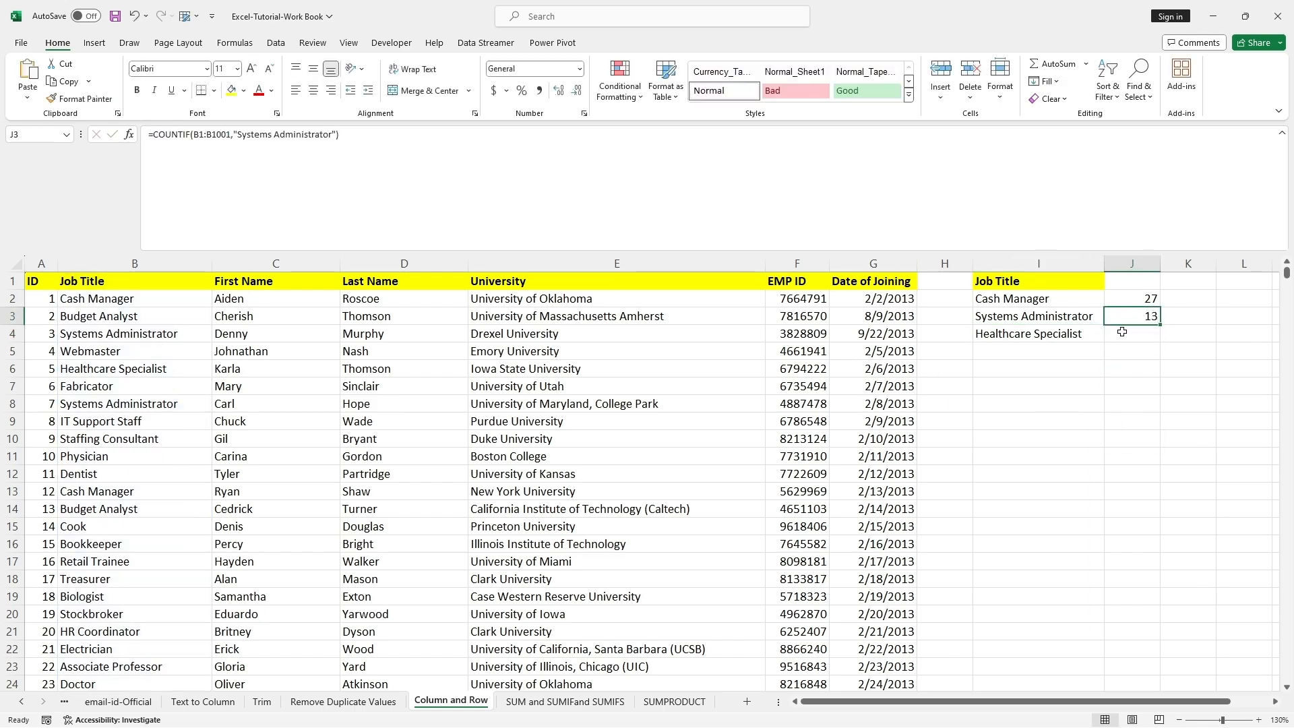
double_click(1121, 332)
key("ctrl+v")
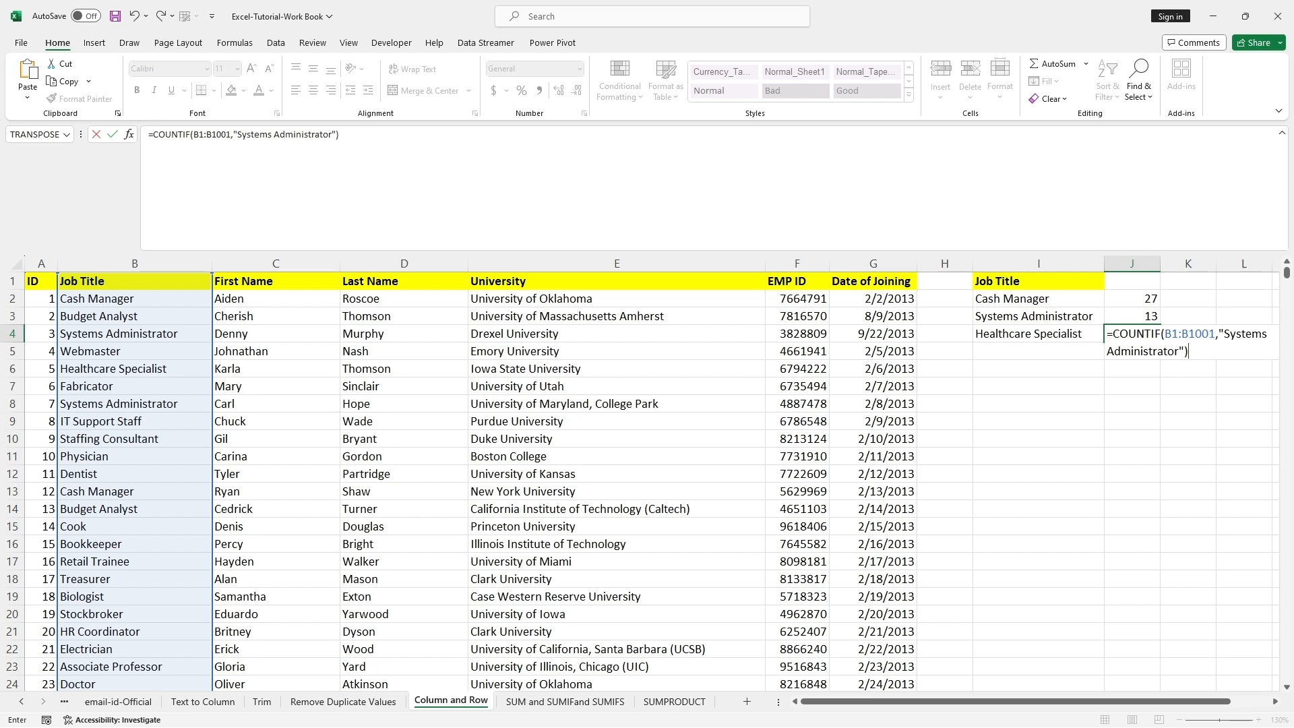
Replace the criteria in the J4 formula with "Healthcare Specaialist" and enter the formula.
left_click_drag(333, 134, 237, 135)
key("BackSpace")
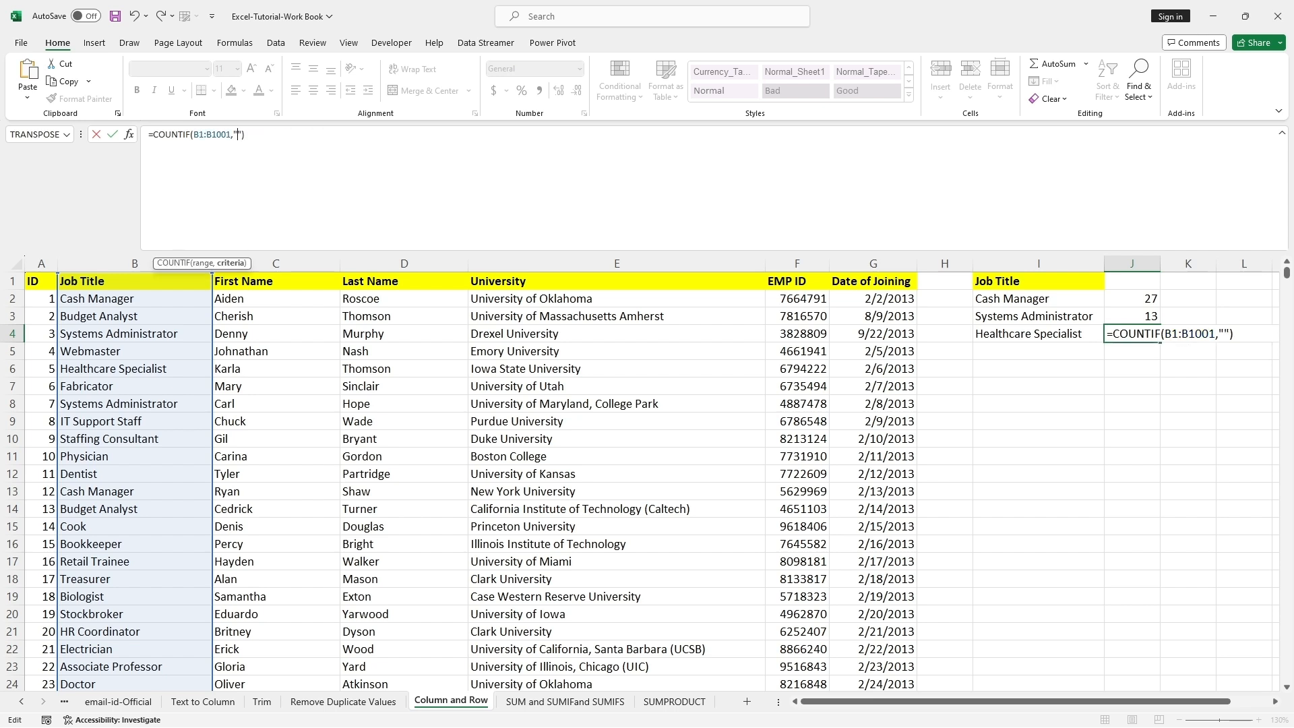
type("Healthcare")
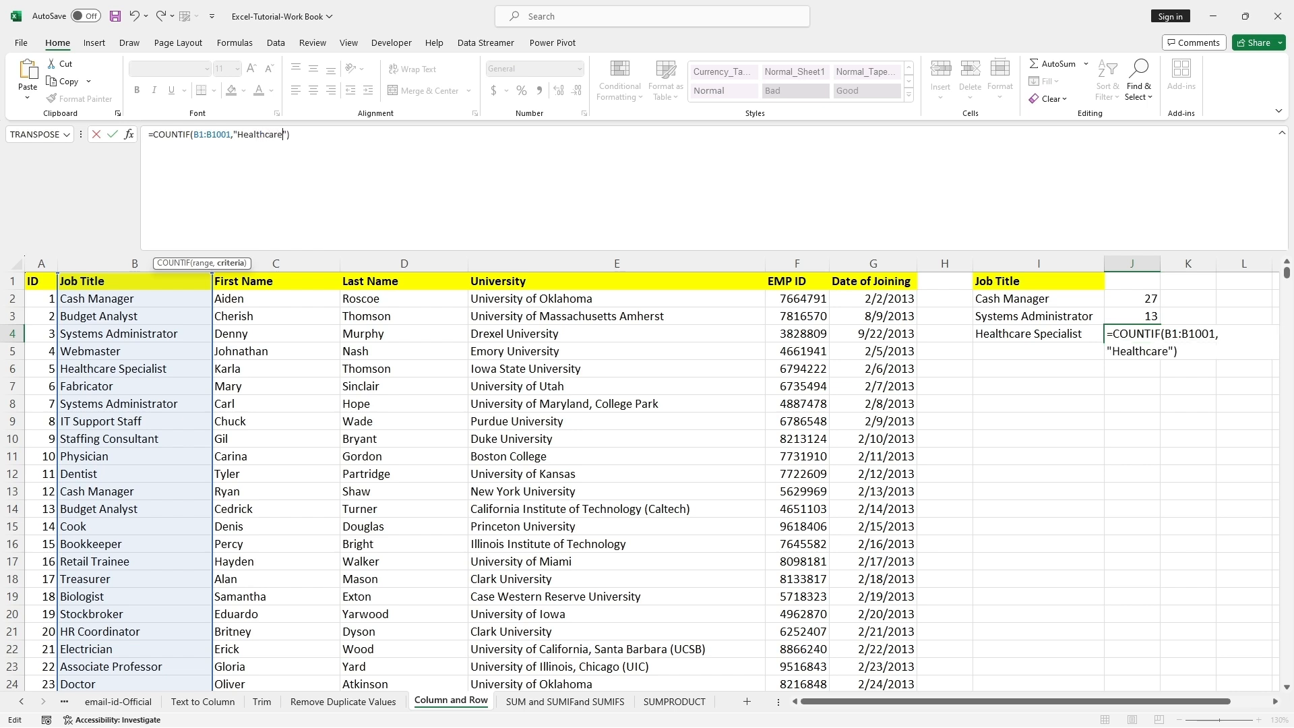
type("caialist")
key("Return")
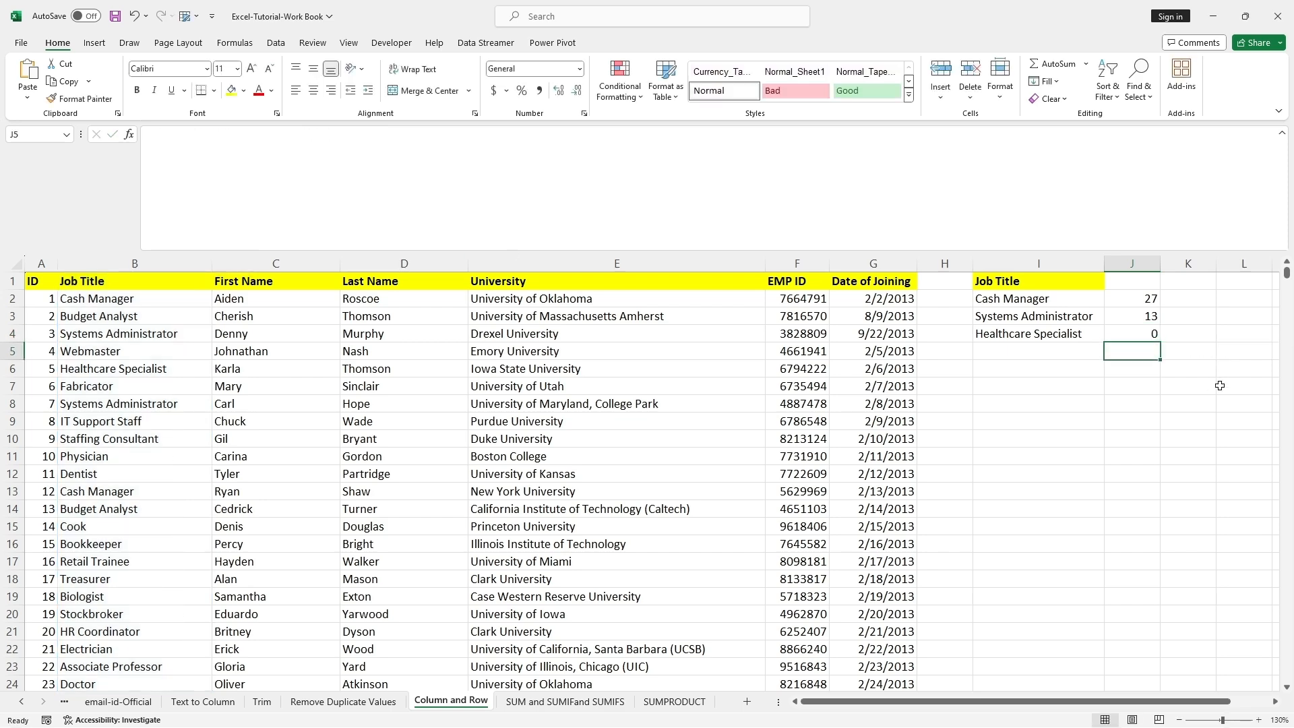
Copy the text Healthcare Specialist from B6 and paste it over the criteria text in the J4 COUNTIF formula.
left_click(1053, 335)
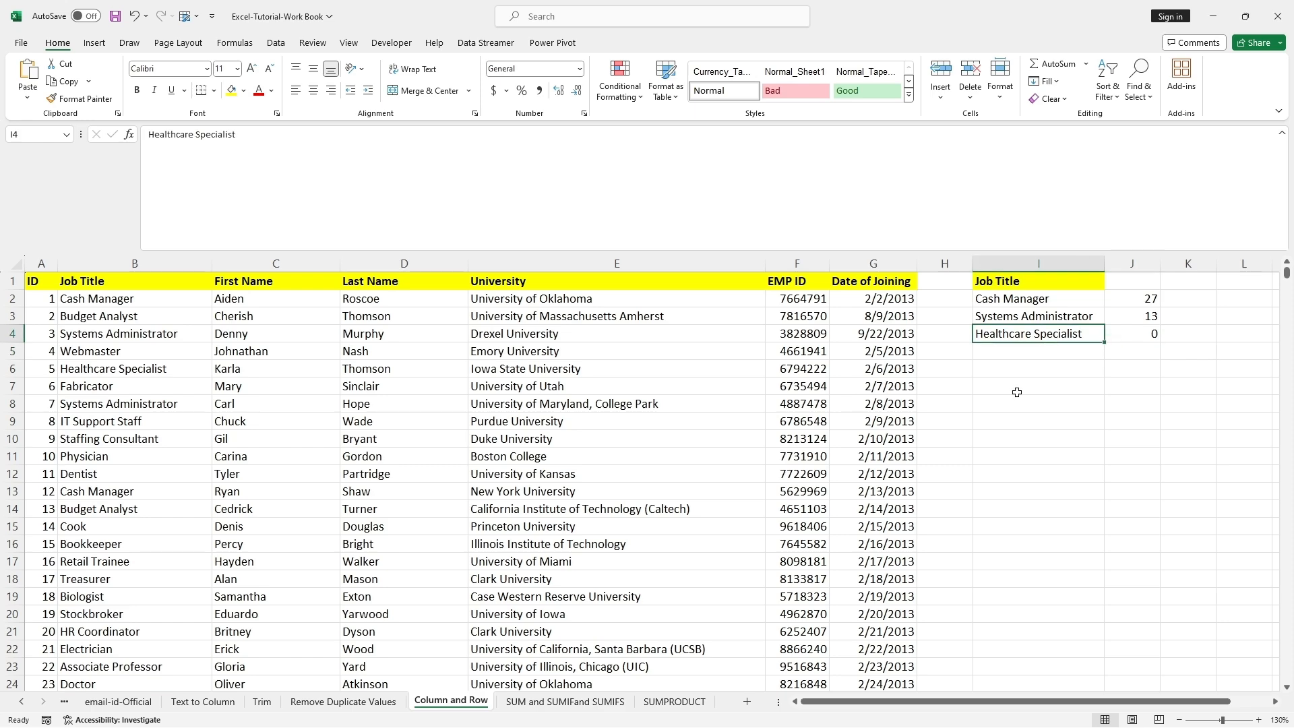
left_click(168, 365)
left_click_drag(252, 136, 140, 134)
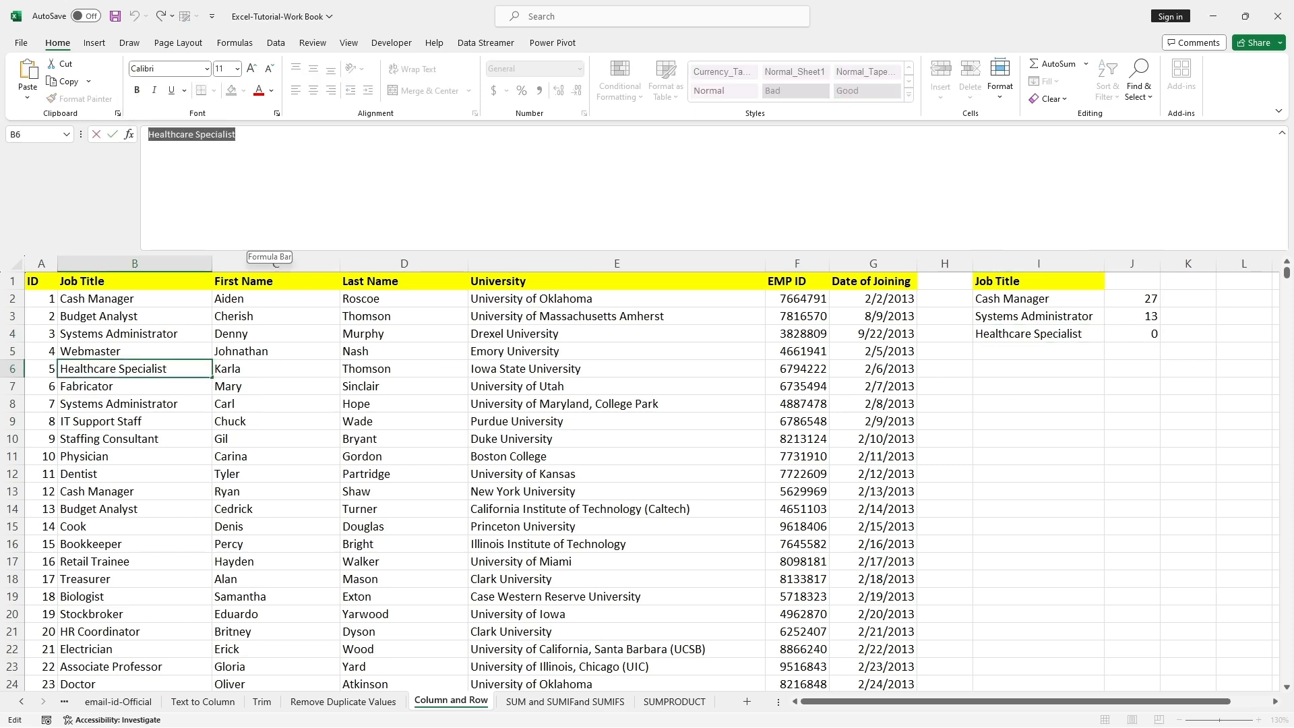
left_click(945, 416)
left_click(1147, 331)
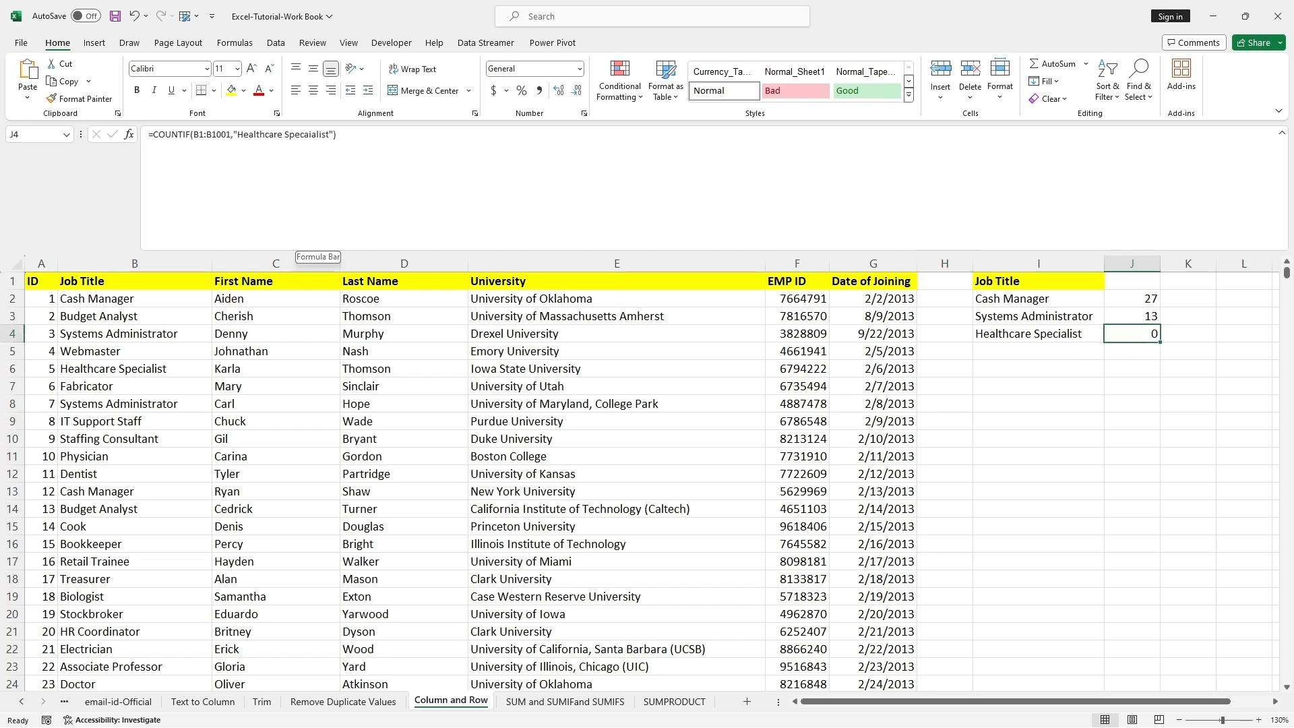
left_click_drag(329, 135, 237, 135)
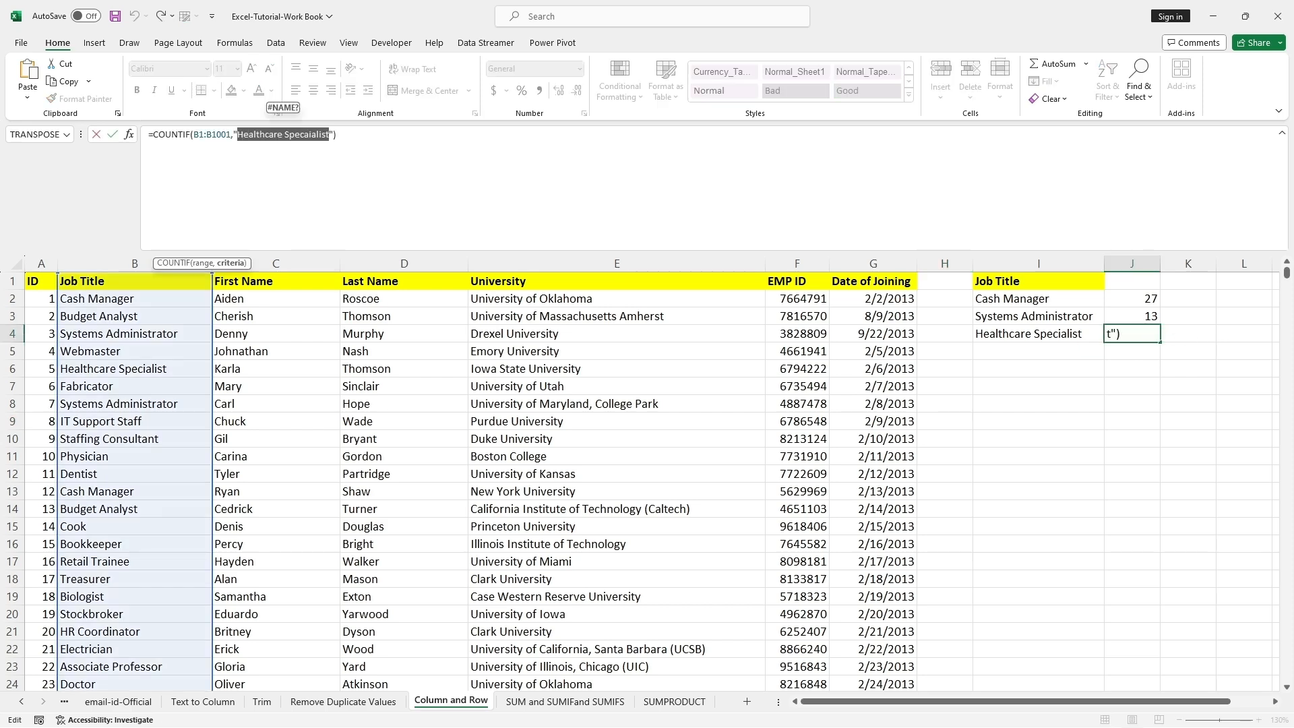
key("ctrl+v")
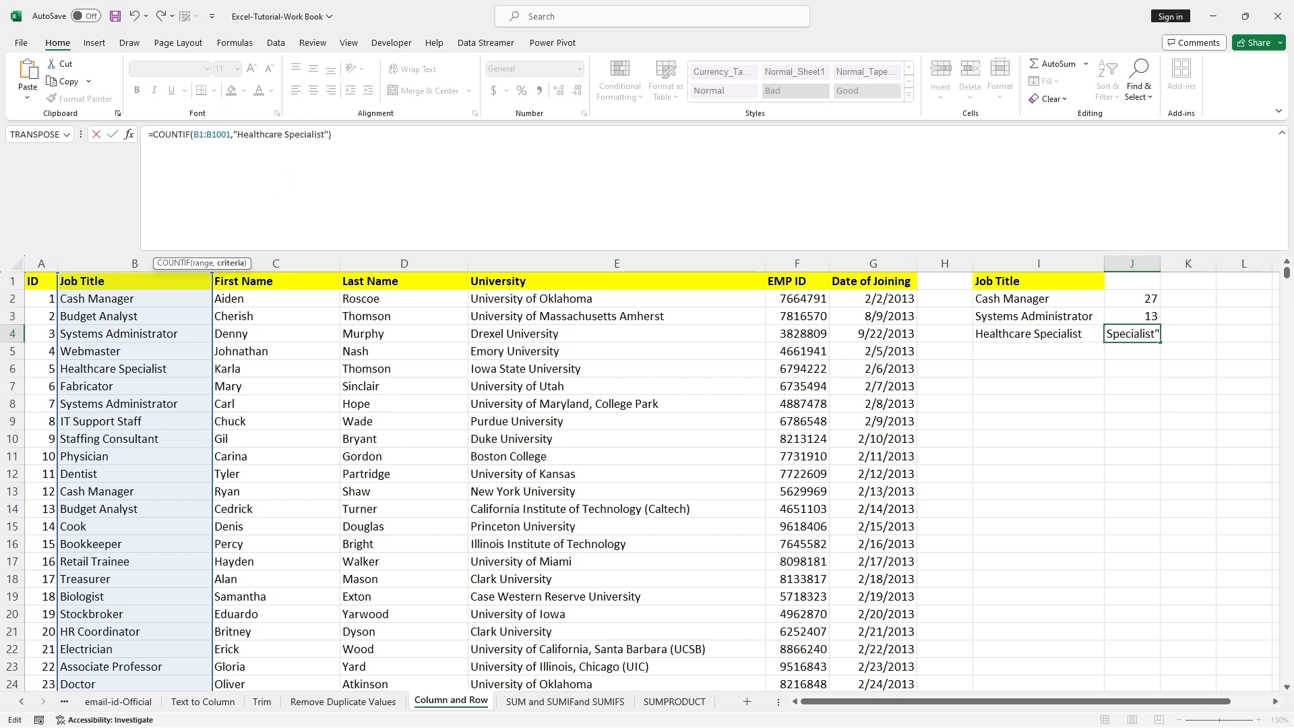
left_click(332, 135)
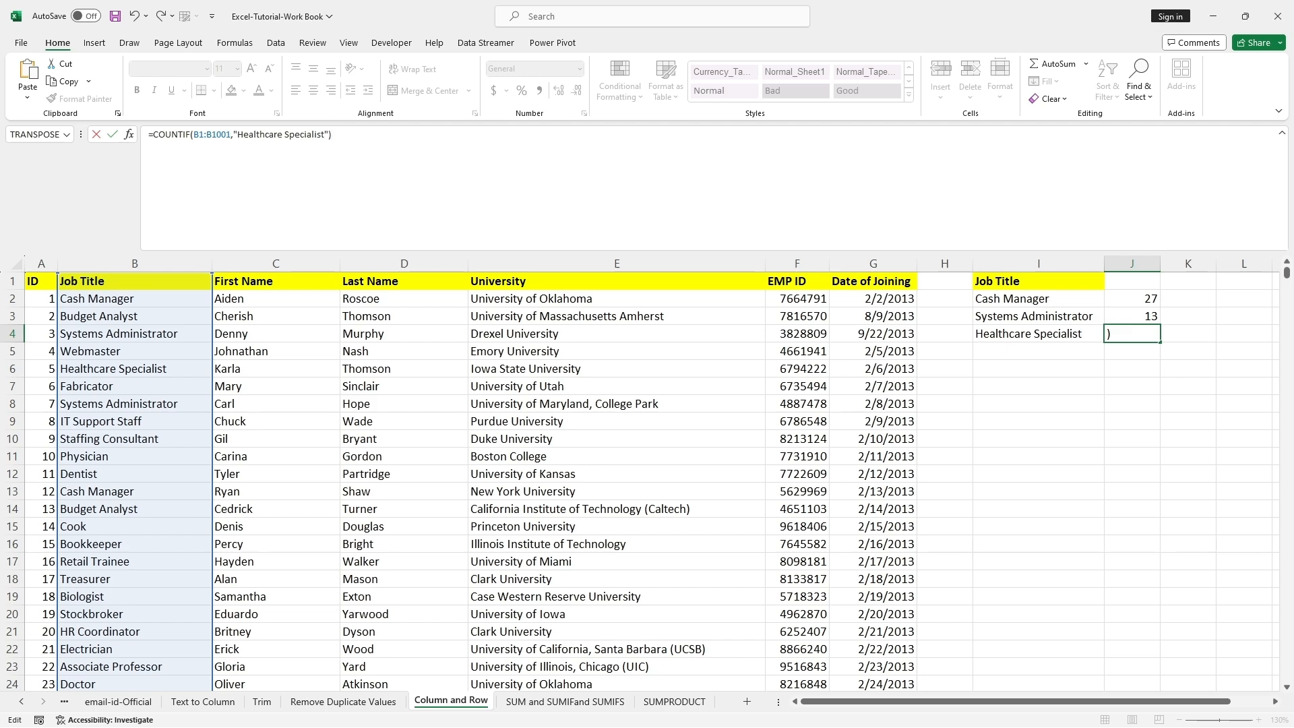
key("Return")
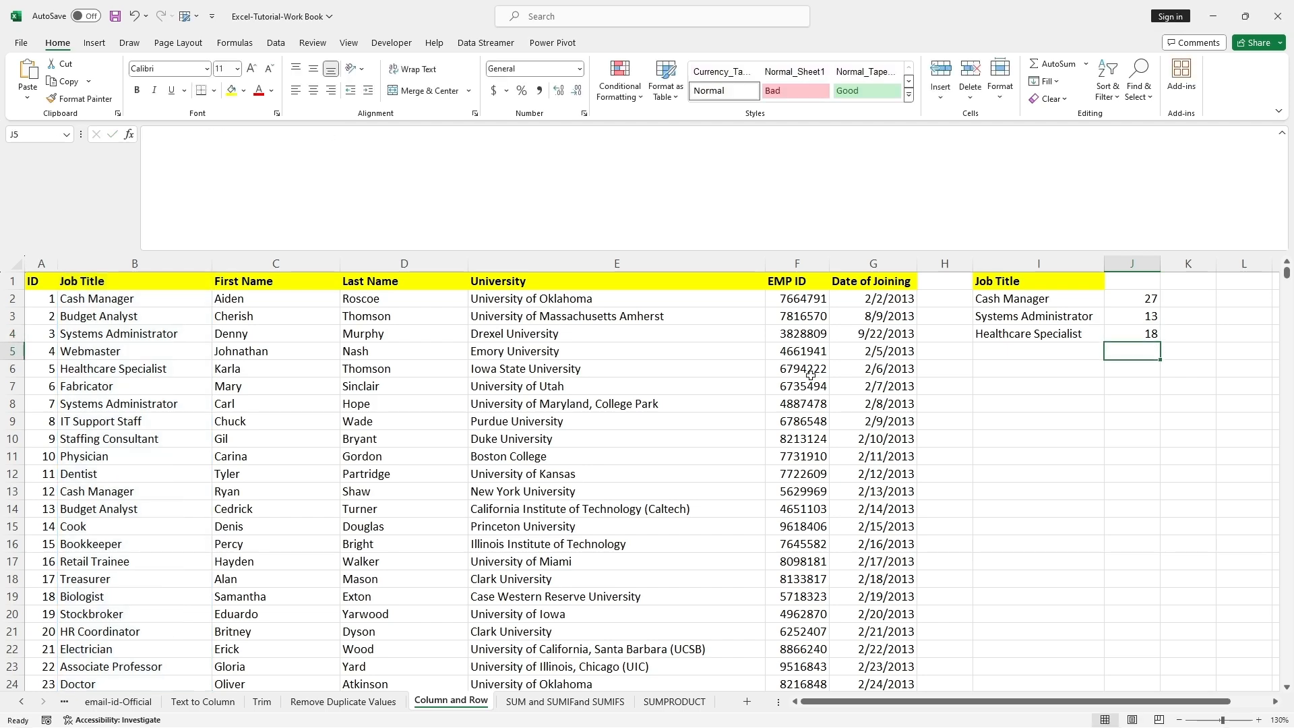
Select the Healthcare Specialist count in J4 and shrink the formula bar back to a single line.
left_click(1027, 334)
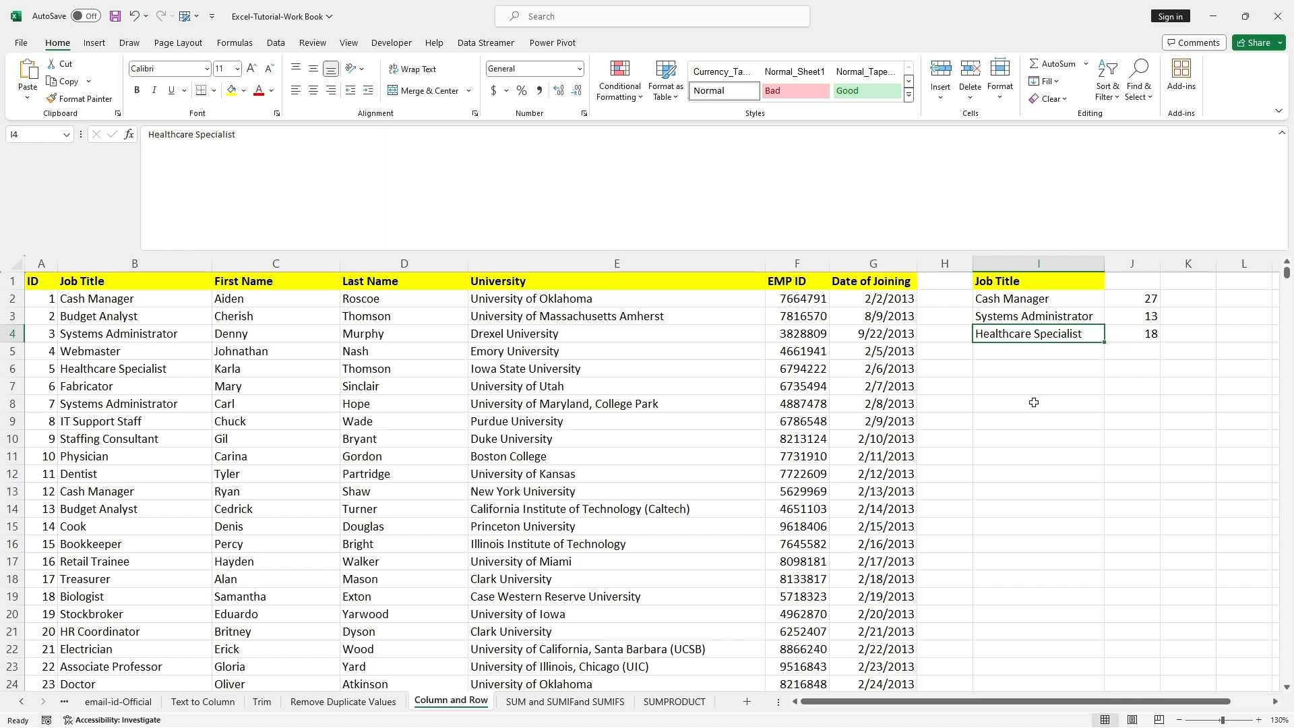
left_click(1146, 335)
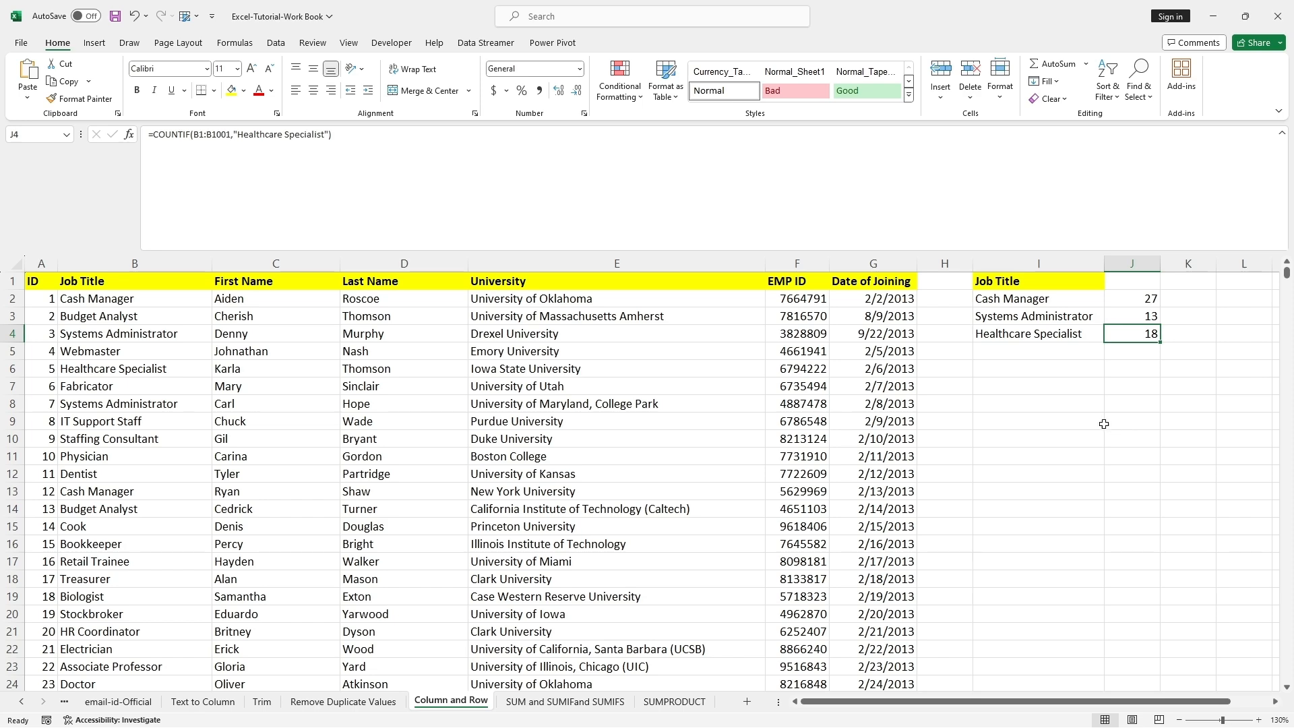
left_click_drag(756, 253, 743, 148)
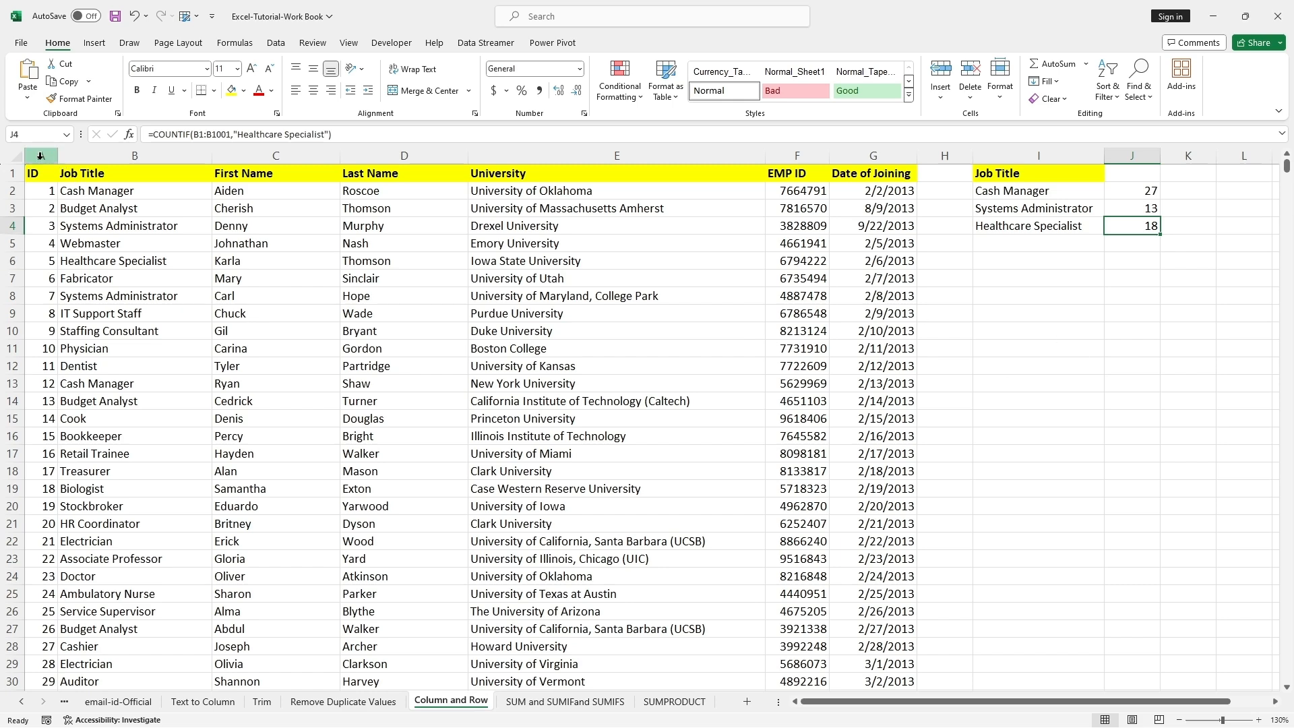
left_click_drag(39, 170, 866, 660)
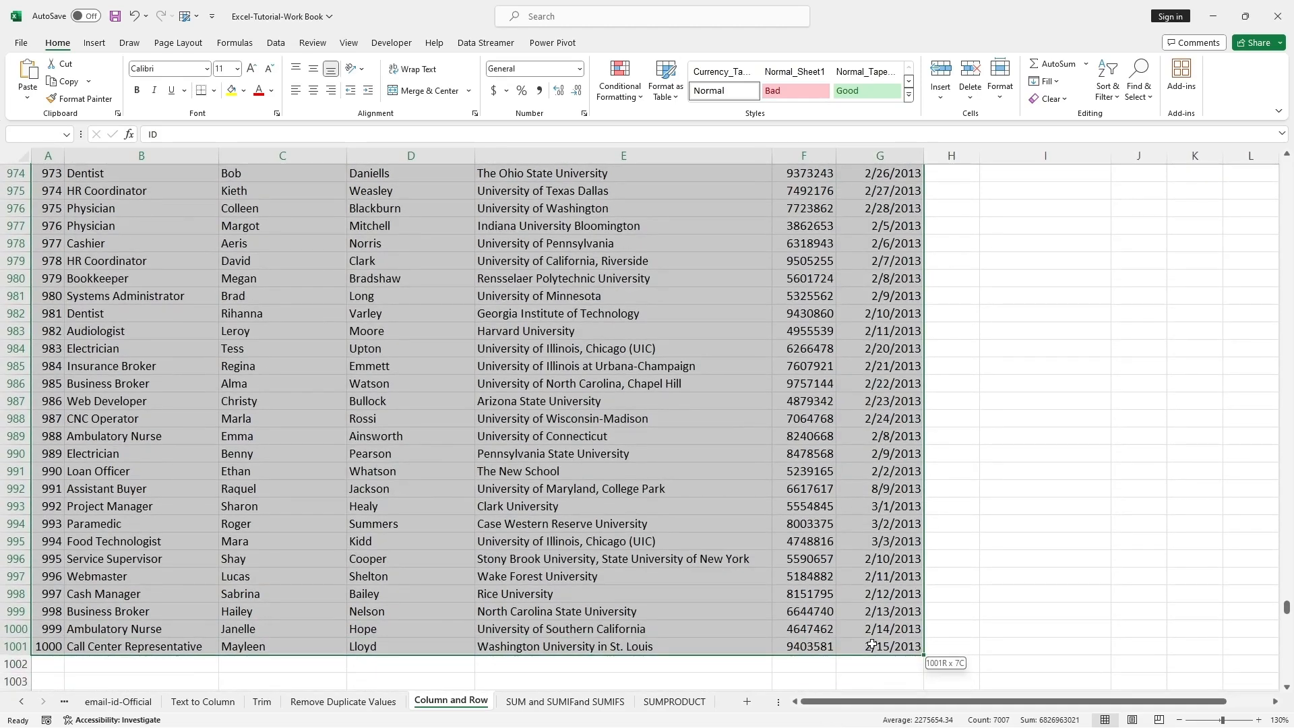
left_click(464, 286)
left_click(276, 43)
scroll(327, 312, "up", 18)
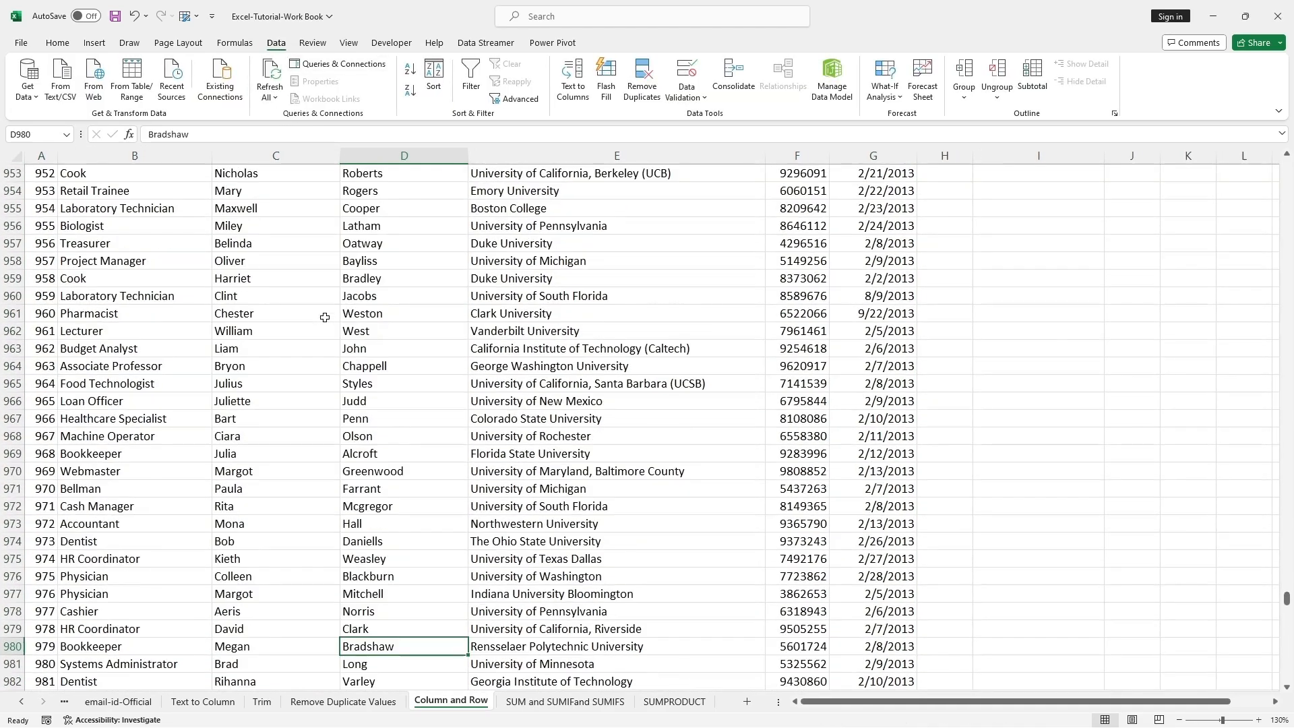
scroll(327, 312, "up", 2)
left_click_drag(1285, 586, 1285, 165)
Create a PivotTable on a new worksheet from the employee table range A1:G1001 of the Column and Row sheet.
left_click(362, 280)
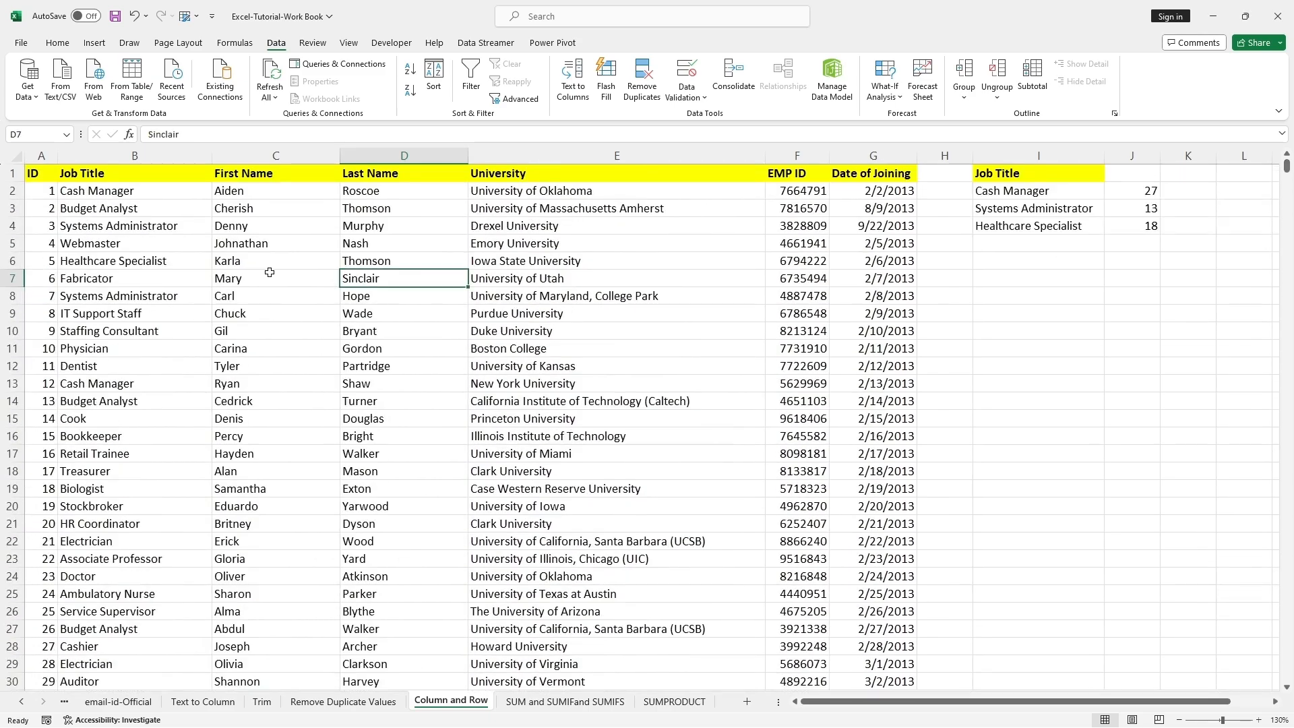
left_click(94, 47)
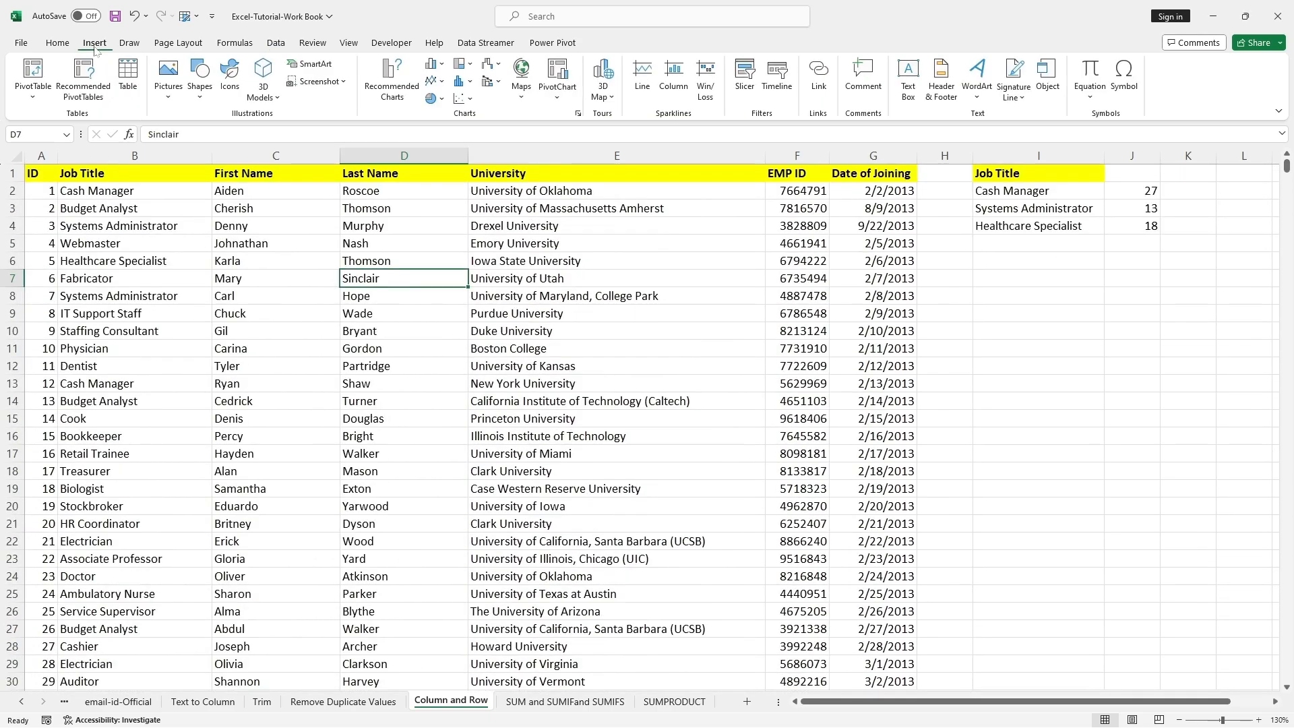
left_click(32, 97)
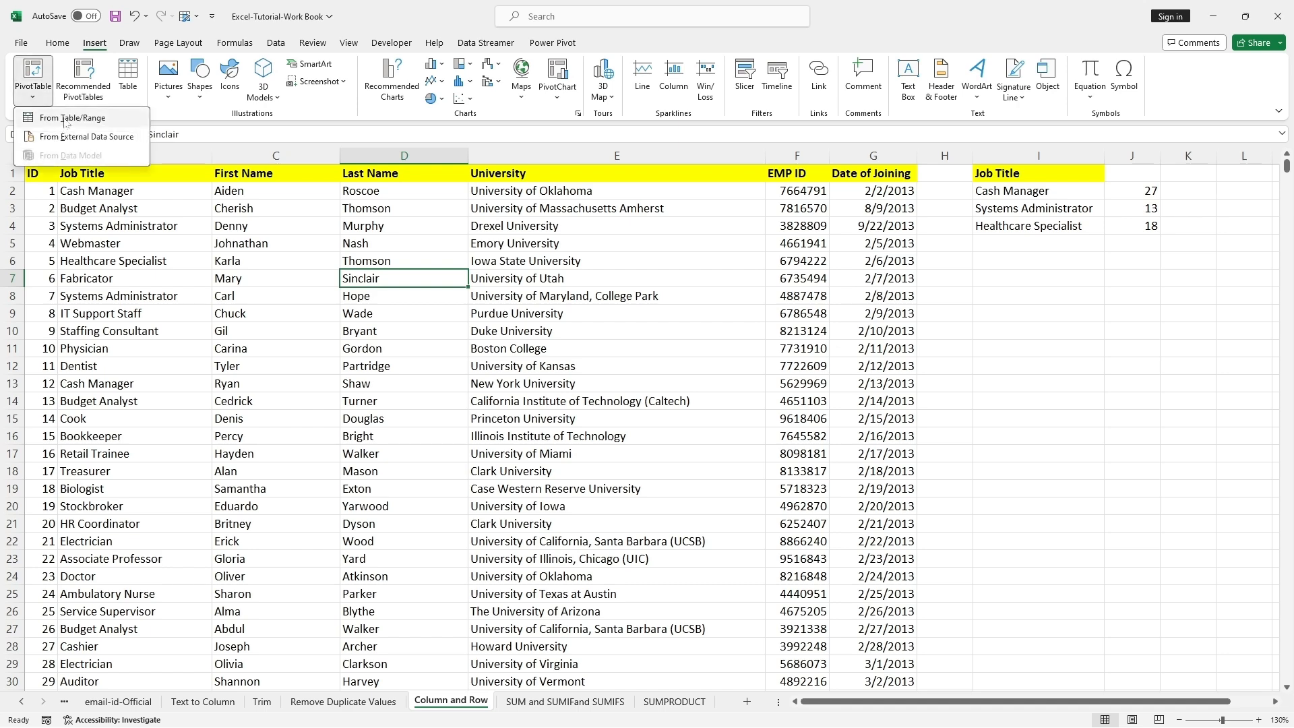
left_click(66, 119)
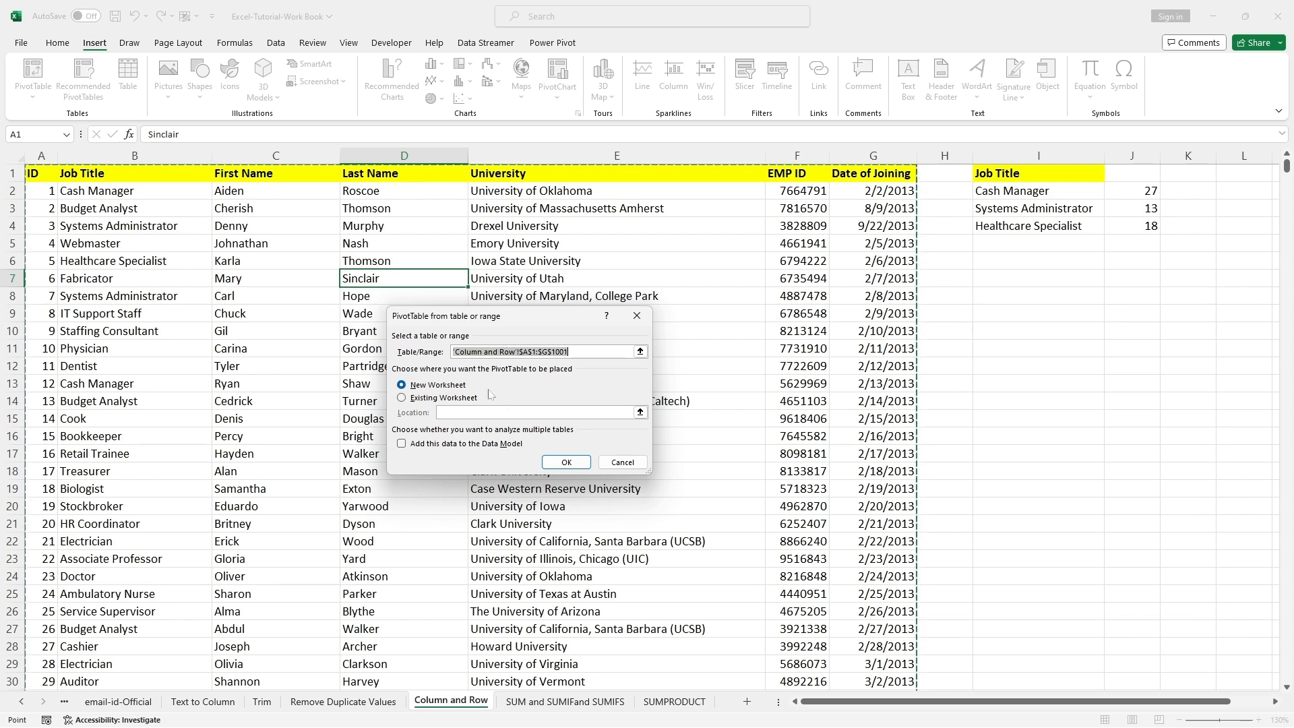
left_click(411, 384)
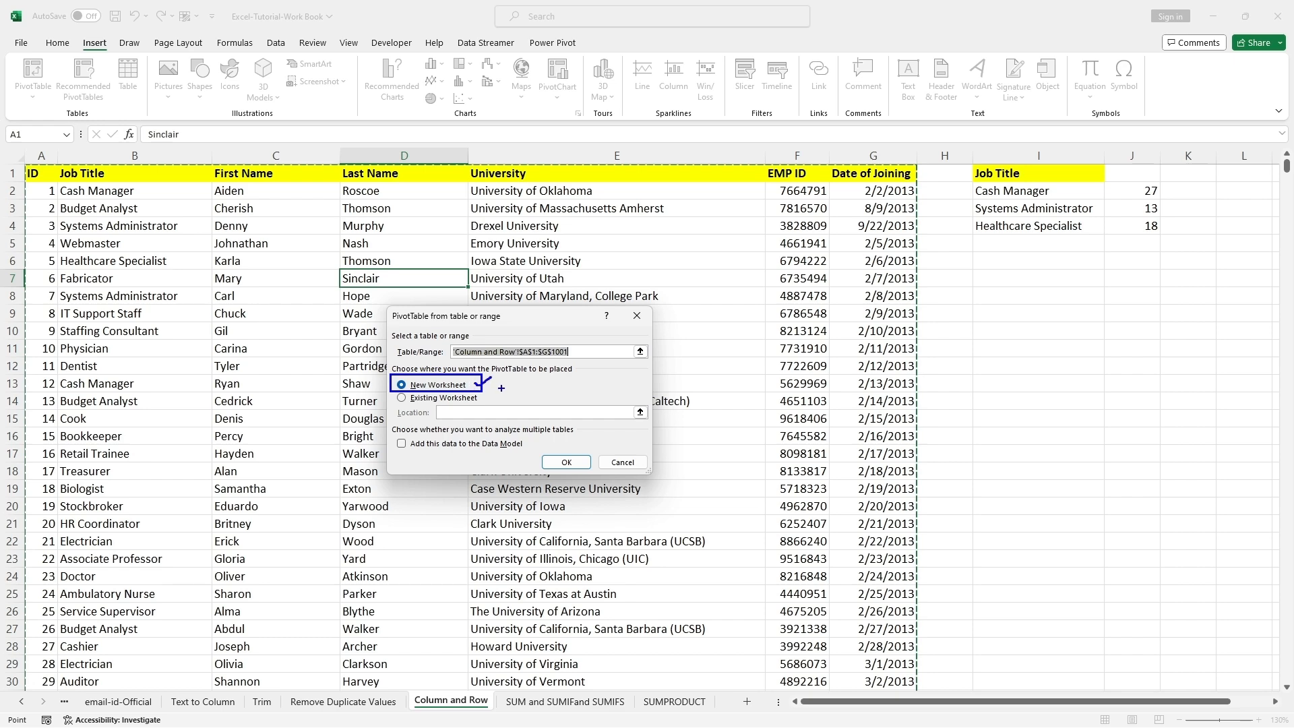
key("Escape")
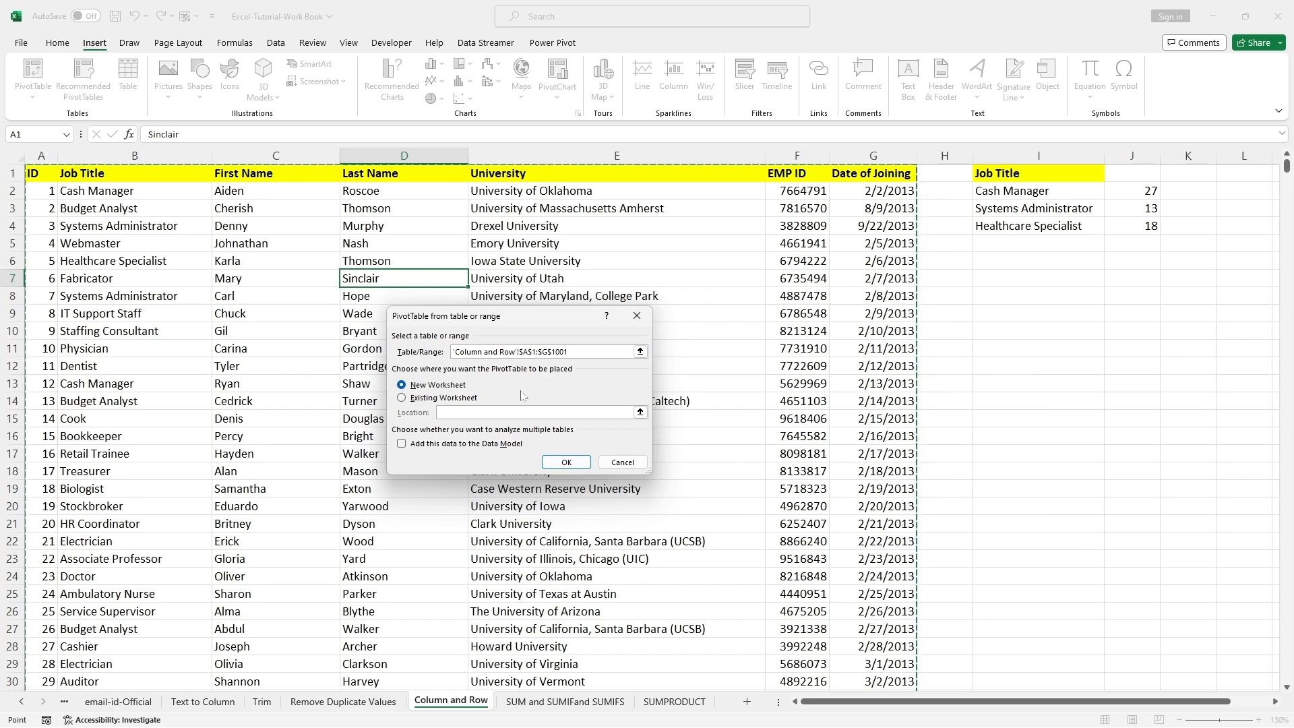
left_click(566, 462)
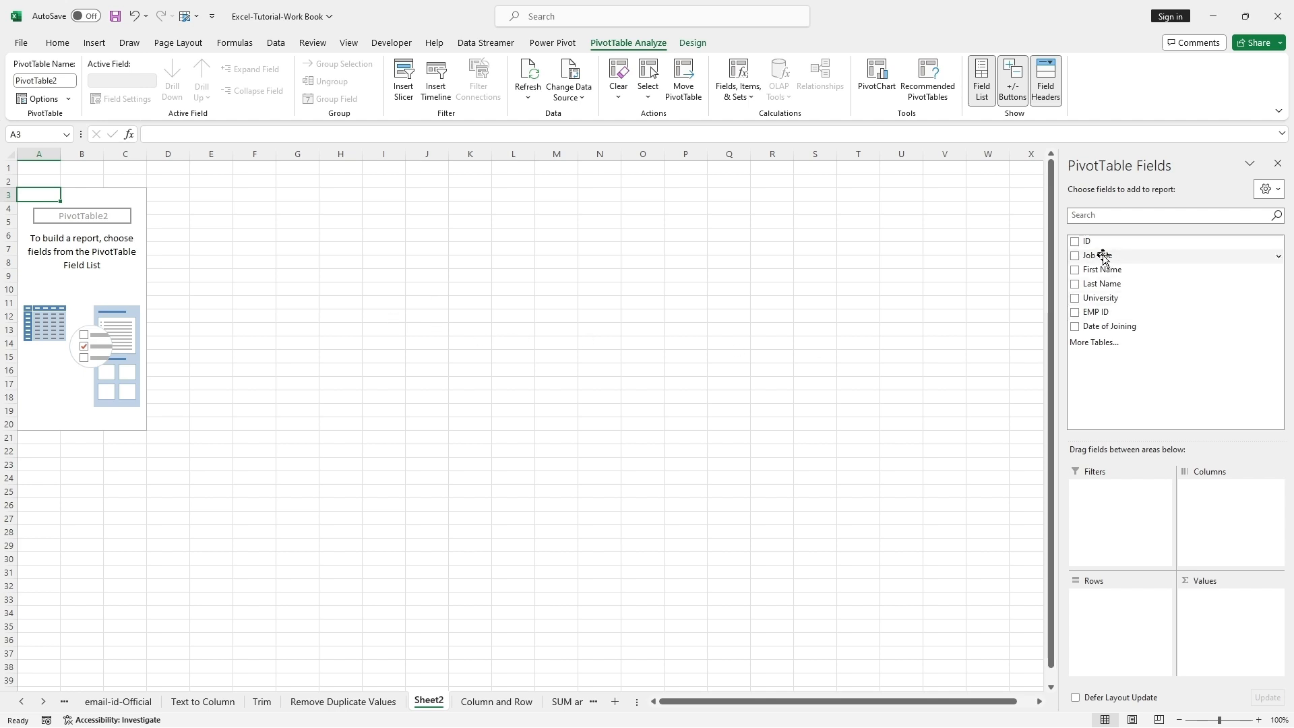
Place the Job Title field in the PivotTable's Rows area and add it again to Values as Count of Job Title.
left_click_drag(1102, 257, 1119, 606)
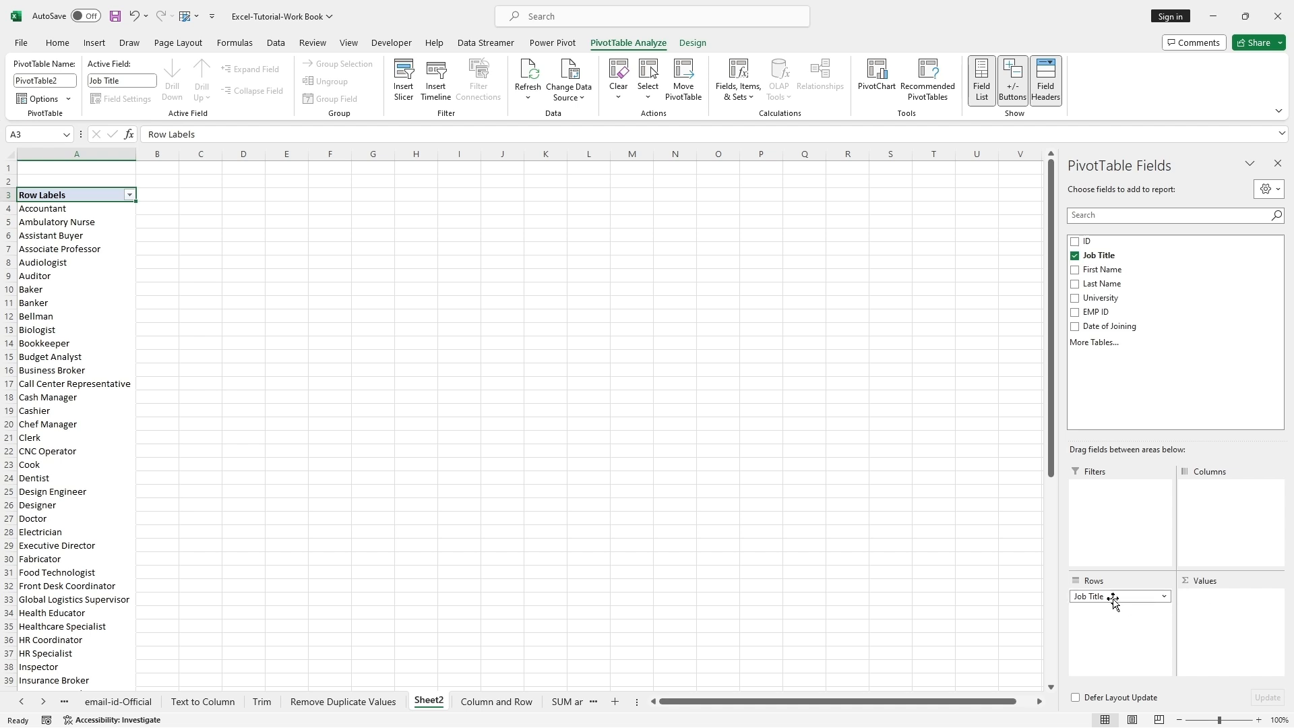
left_click_drag(1110, 601, 1203, 599)
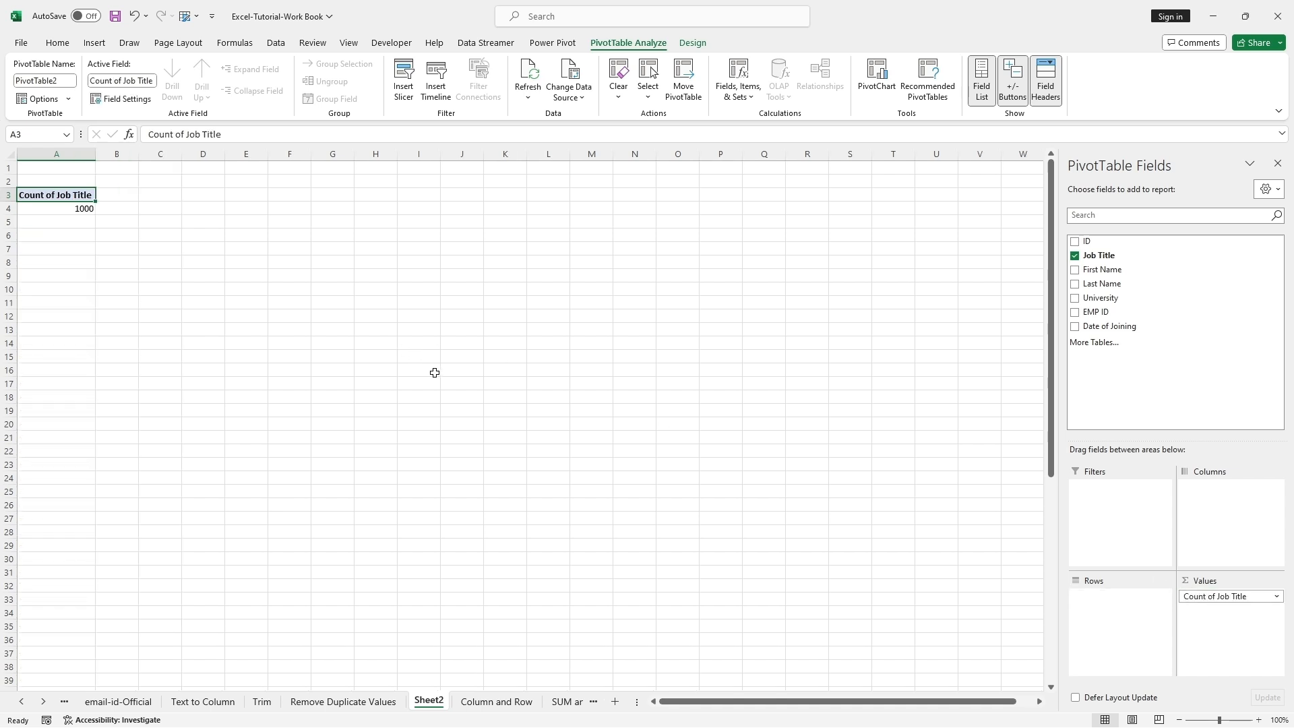
left_click_drag(1202, 596, 1123, 603)
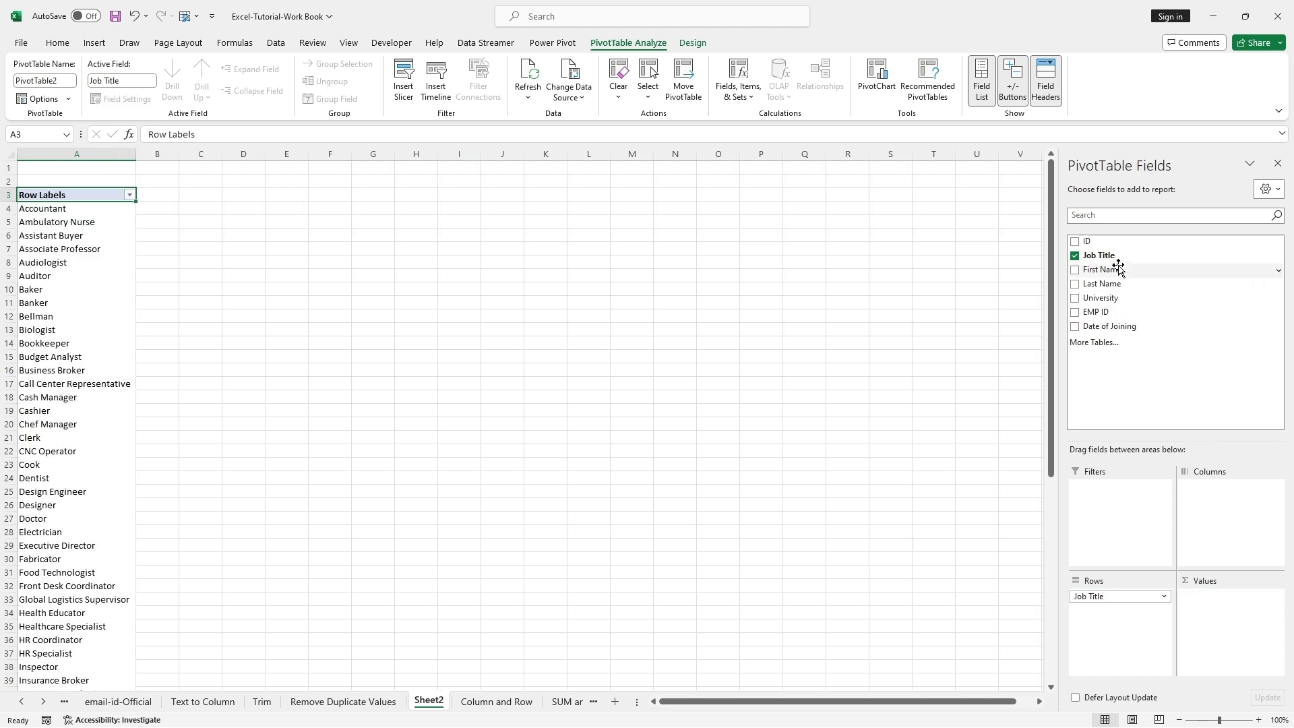
left_click_drag(1100, 255, 1245, 612)
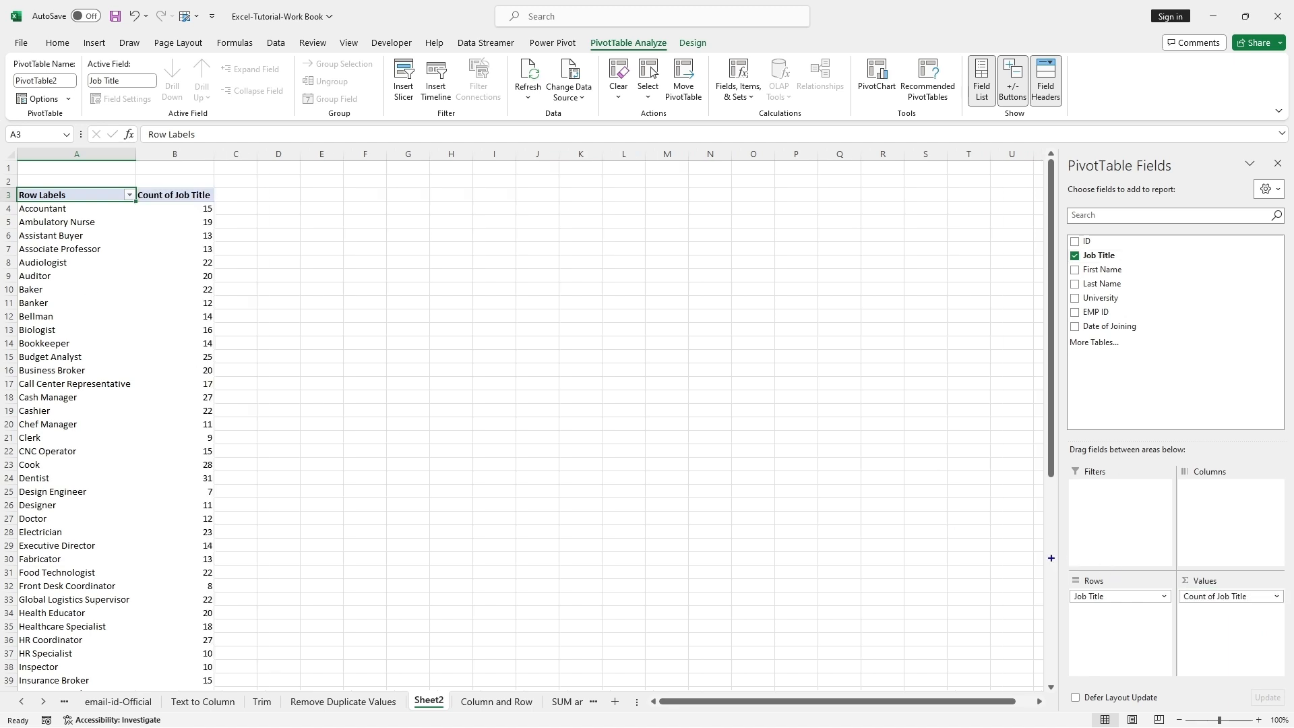
left_click_drag(1051, 558, 1292, 622)
left_click_drag(1120, 578, 1137, 570)
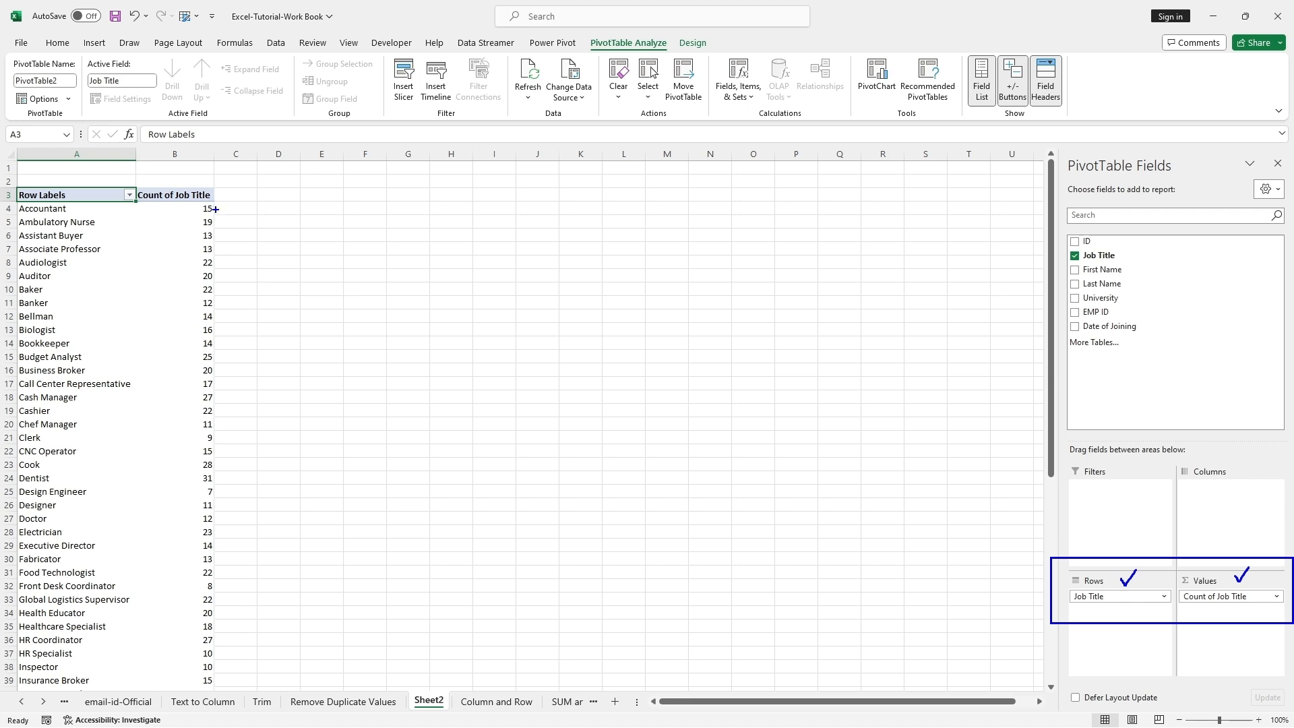
key("Escape")
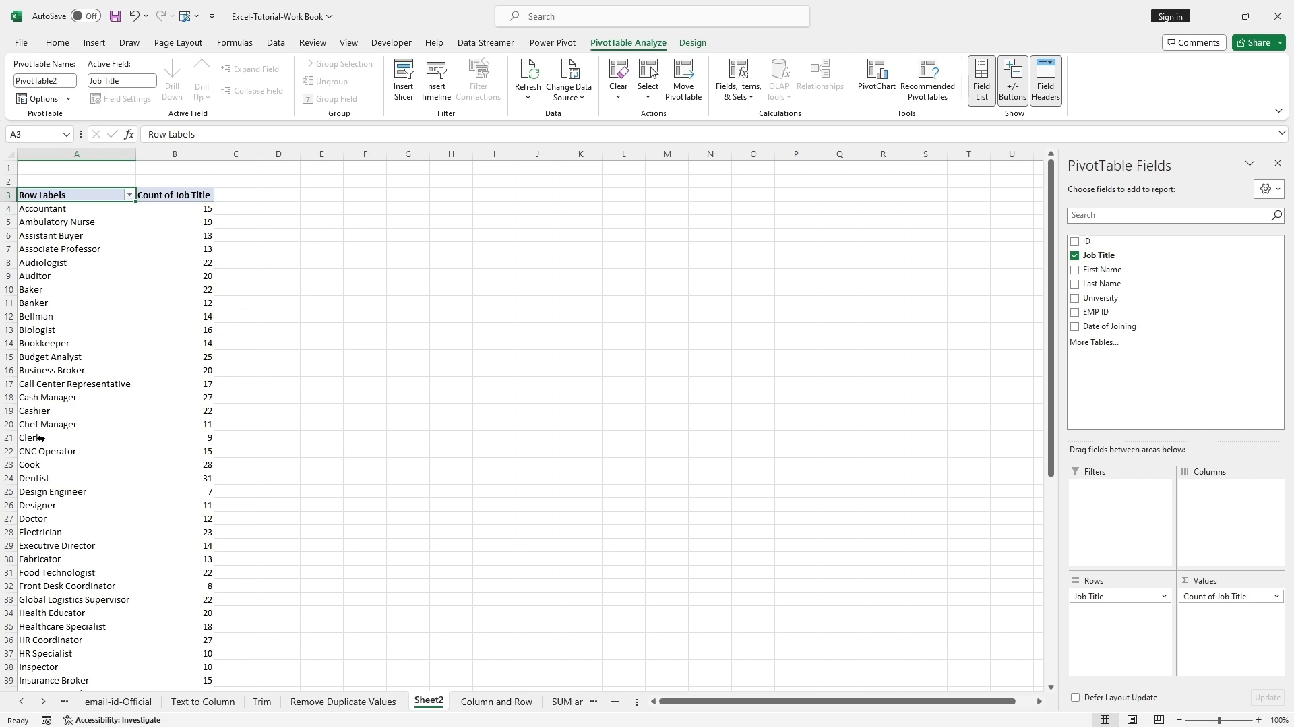
Examine the PivotTable's counts for Systems Administrator and Cash Manager.
scroll(98, 492, "down", 10)
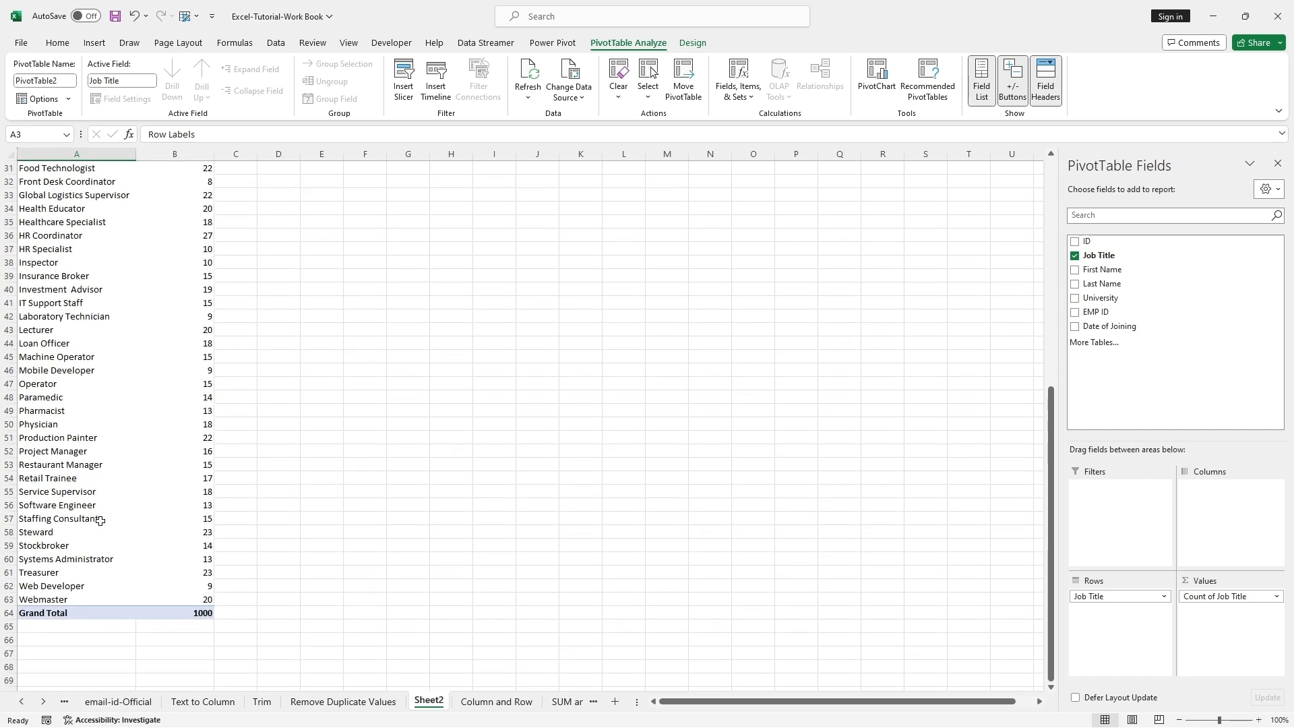
left_click(67, 560)
left_click(194, 560)
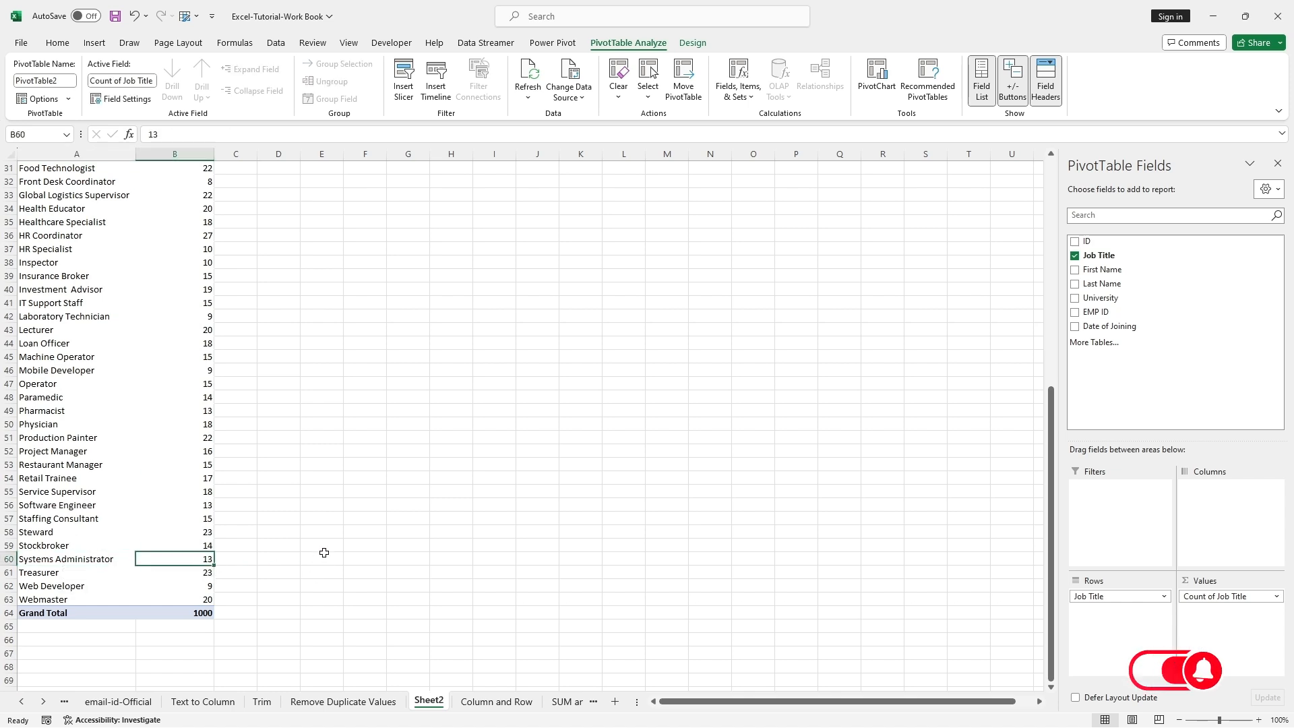
scroll(324, 553, "up", 1)
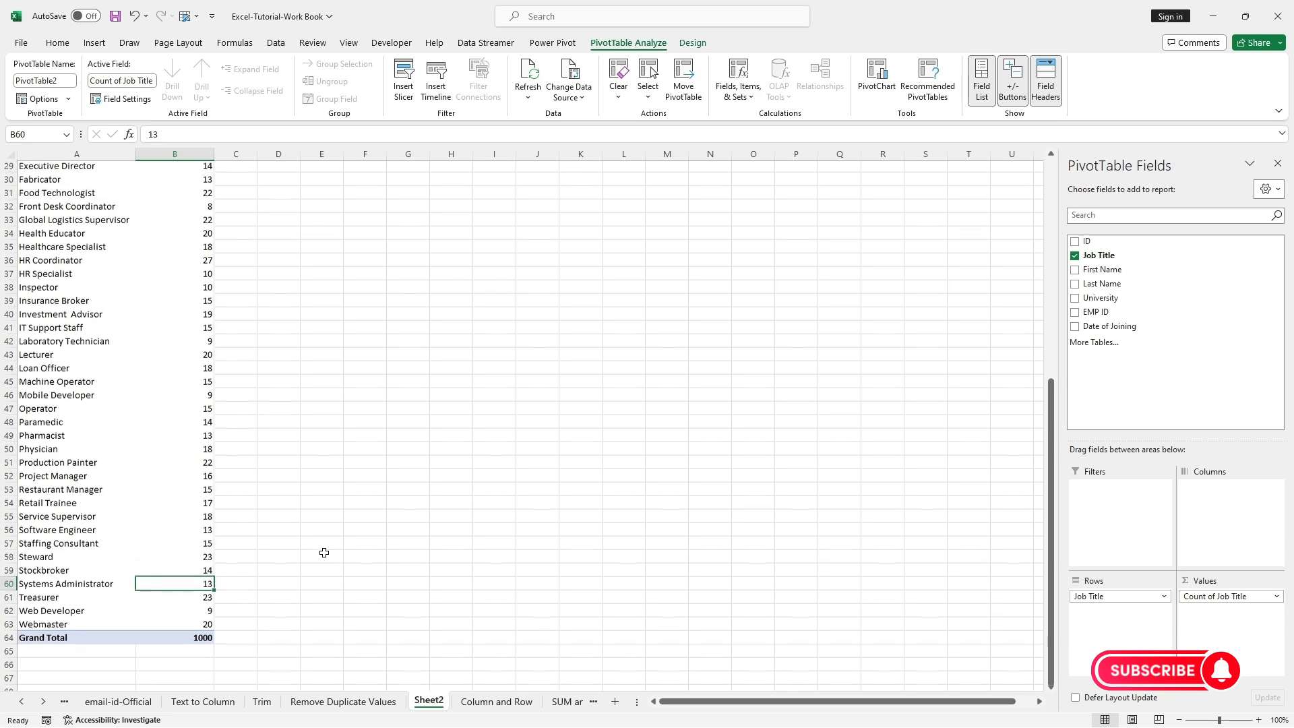
scroll(324, 553, "up", 9)
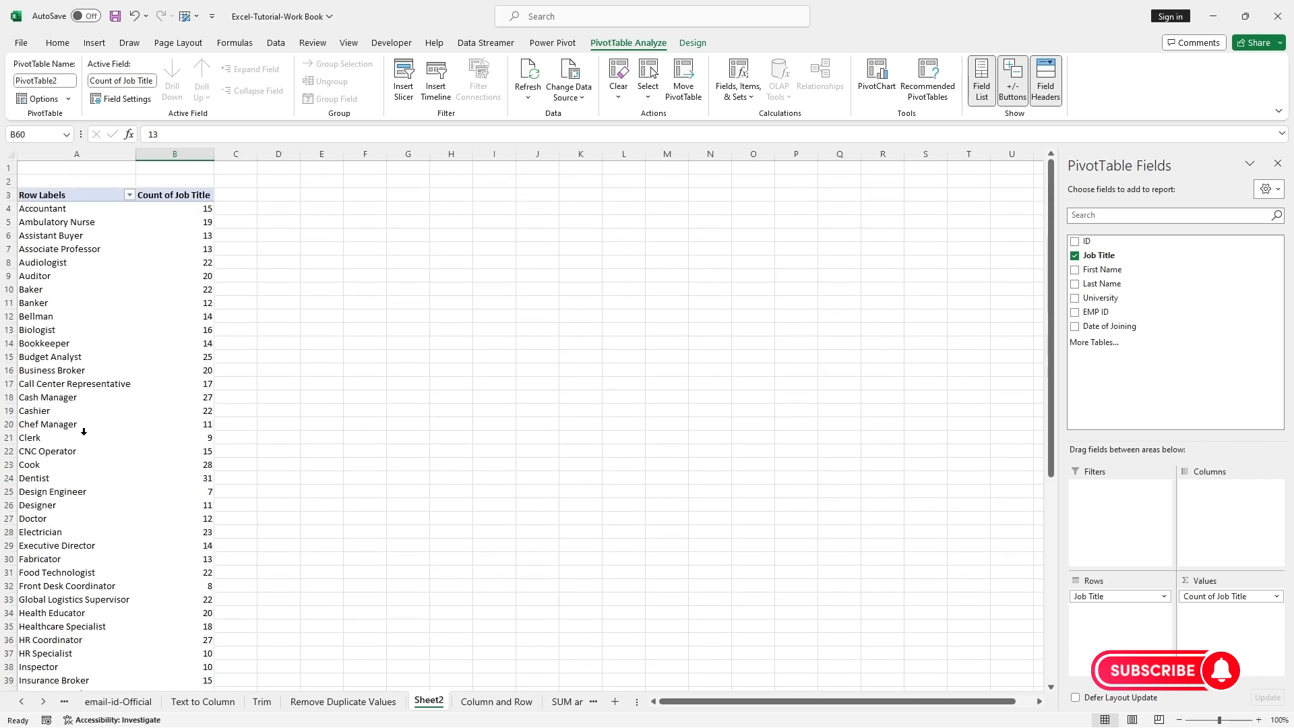
left_click(58, 397)
left_click(206, 398)
scroll(318, 457, "down", 2)
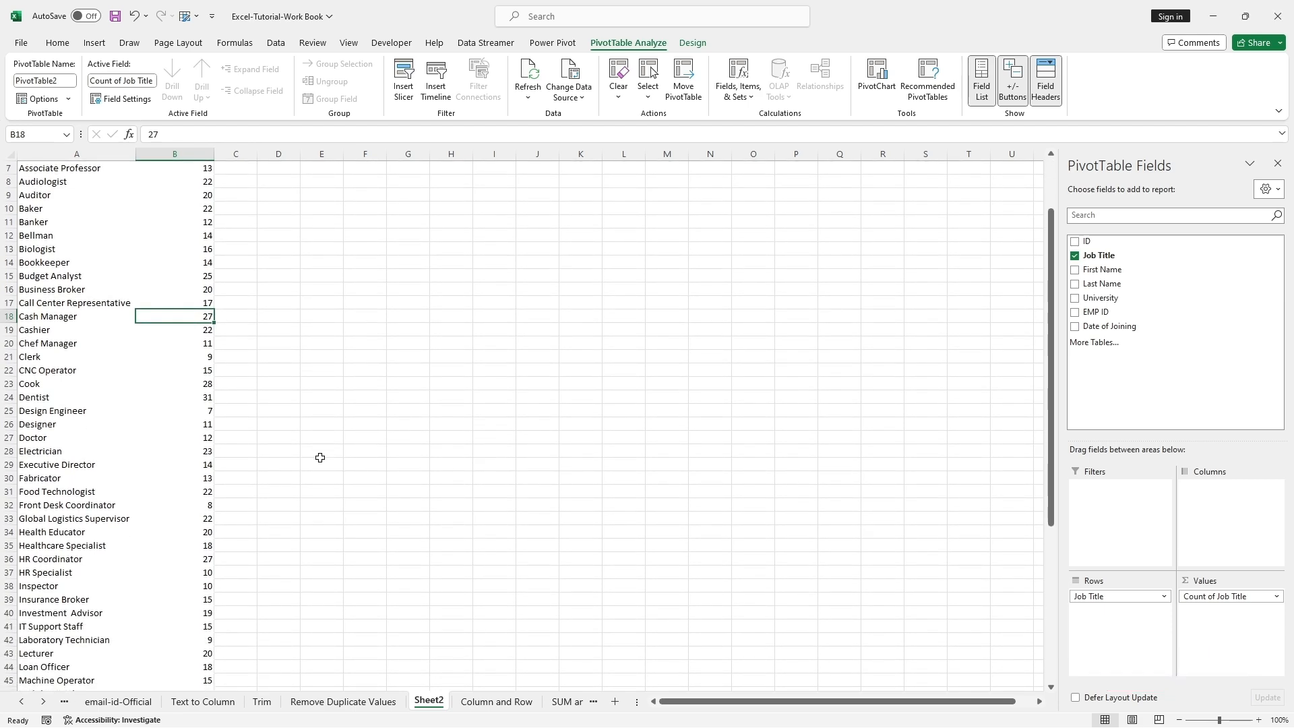
scroll(326, 485, "up", 2)
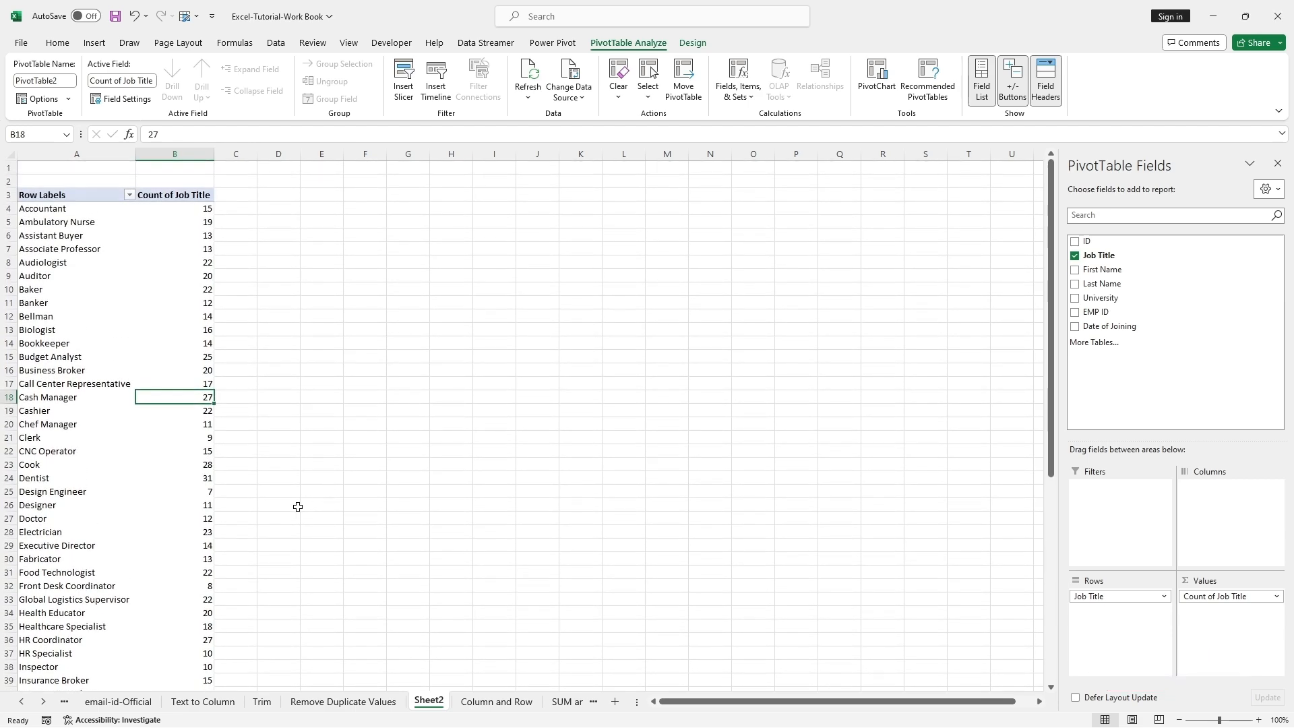